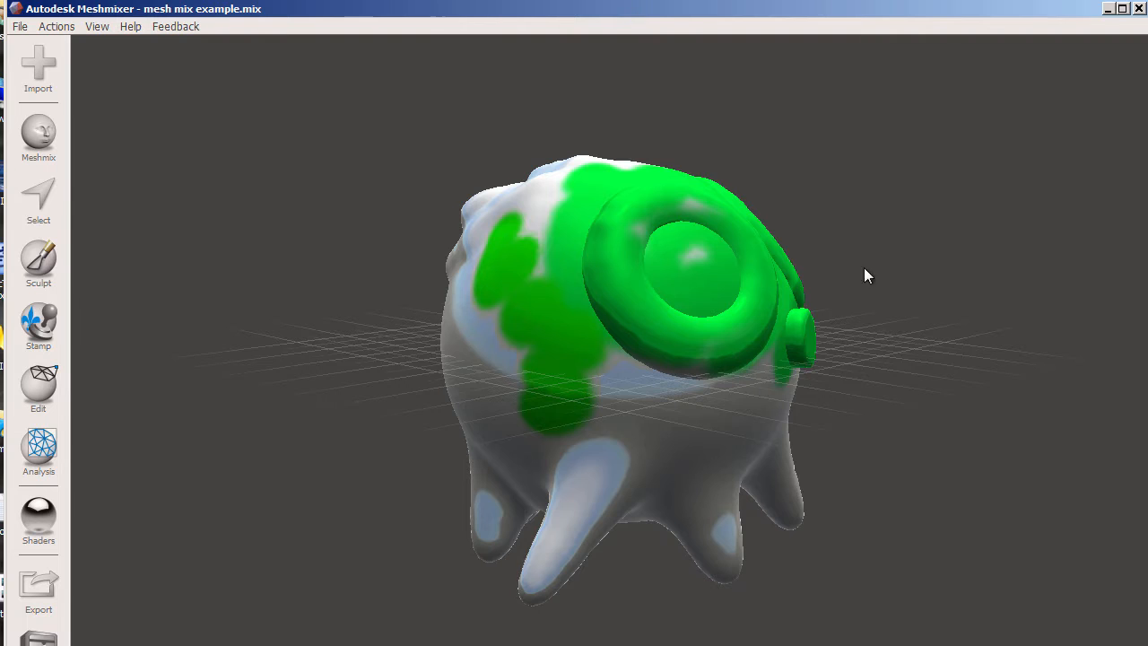
Start a Transform on the creature model and try moving and rotating it with the manipulator.
right_drag(864, 269, 612, 309)
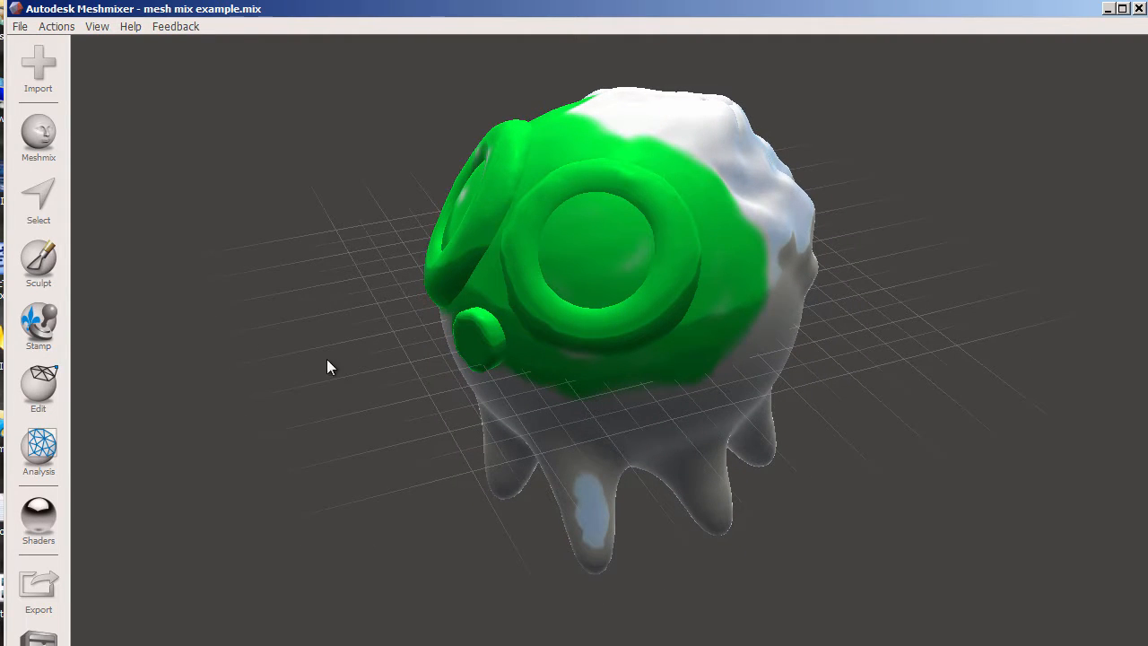
click(44, 393)
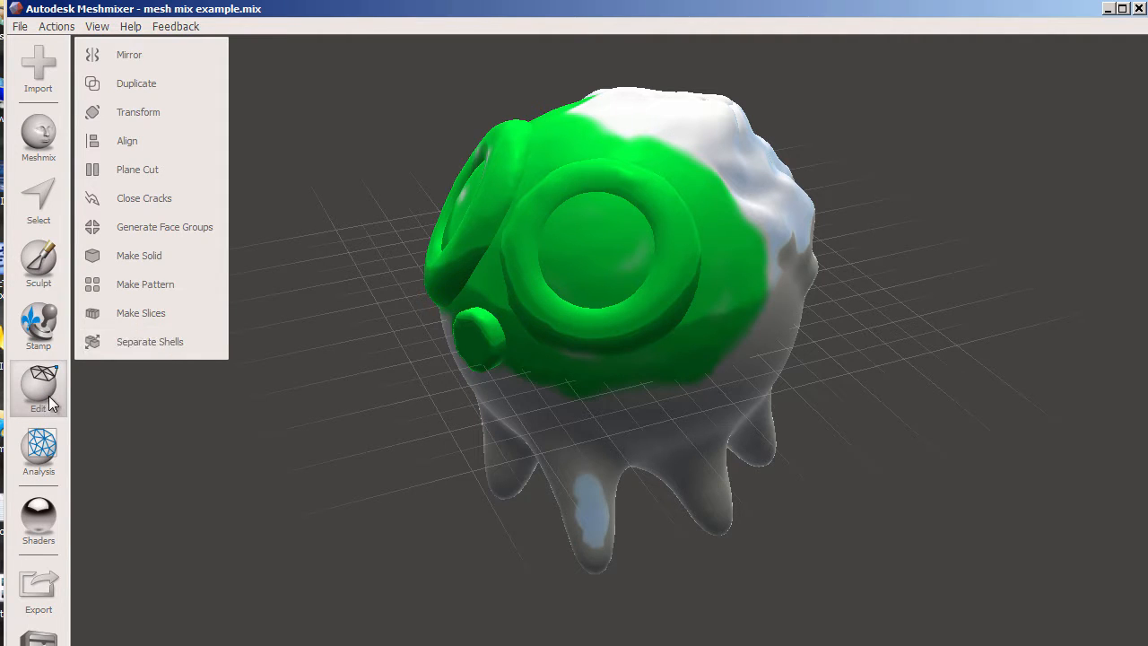
click(154, 112)
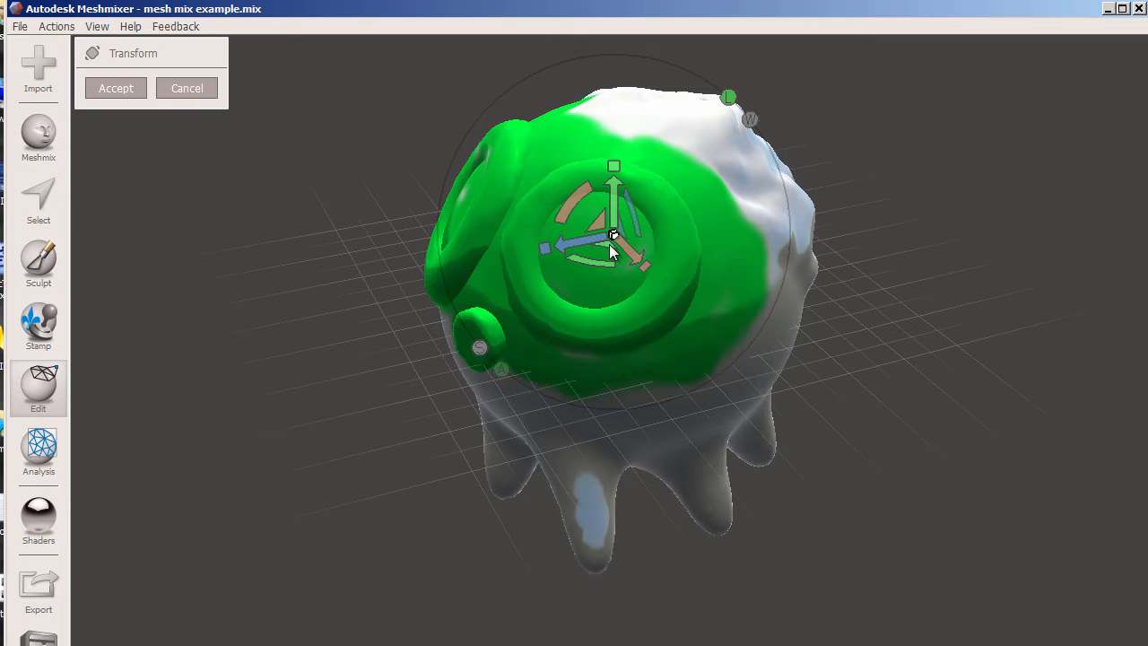
drag(614, 237, 554, 247)
drag(617, 262, 618, 236)
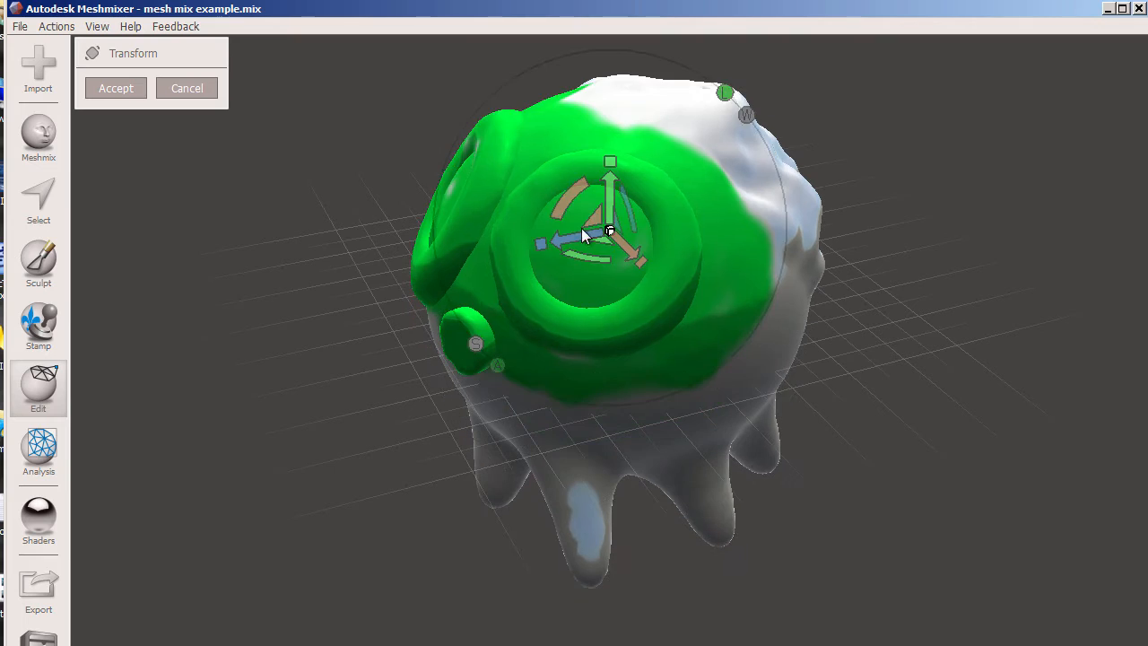
mouse_move(564, 201)
mouse_down()
mouse_move(597, 179)
mouse_move(570, 228)
mouse_move(578, 199)
mouse_move(573, 212)
mouse_up()
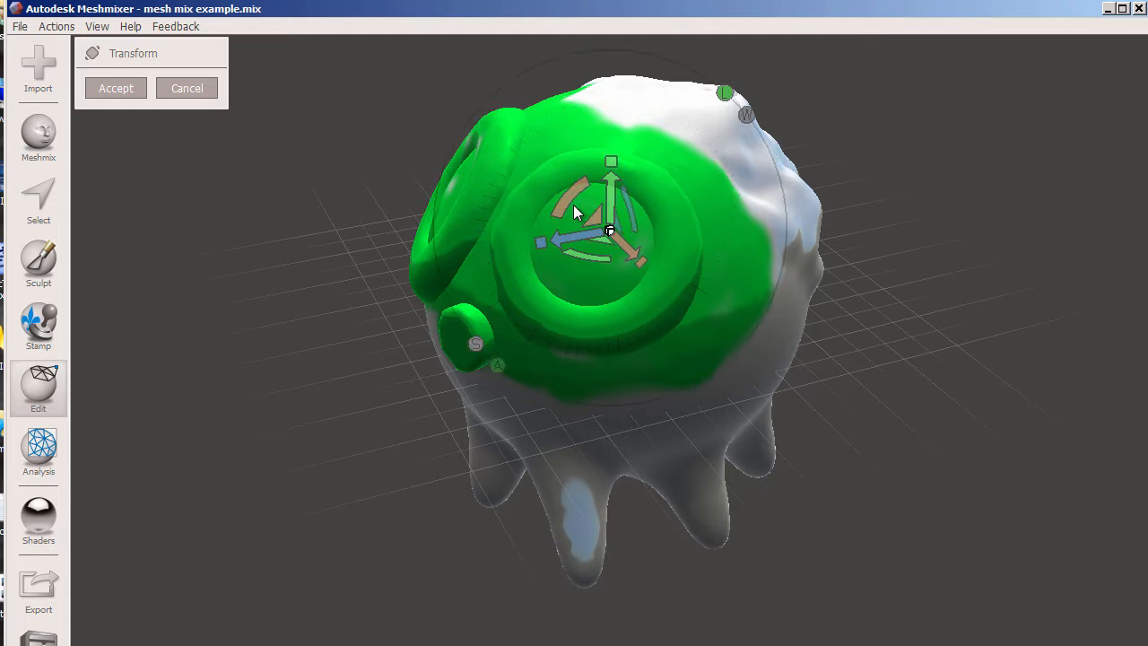
drag(587, 264, 614, 260)
drag(648, 210, 619, 226)
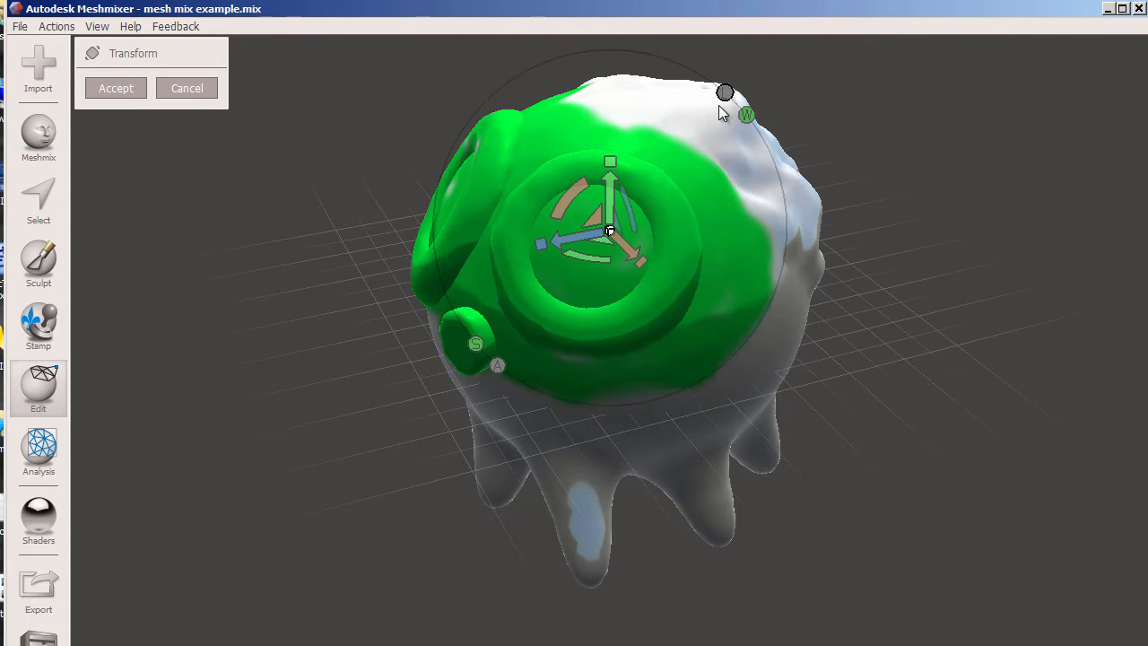
Stretch the creature along the manipulator's blue axis, and scale it uniformly about its centre.
mouse_move(545, 243)
mouse_down()
mouse_move(721, 238)
mouse_move(484, 250)
mouse_move(551, 247)
mouse_up()
drag(616, 314, 664, 320)
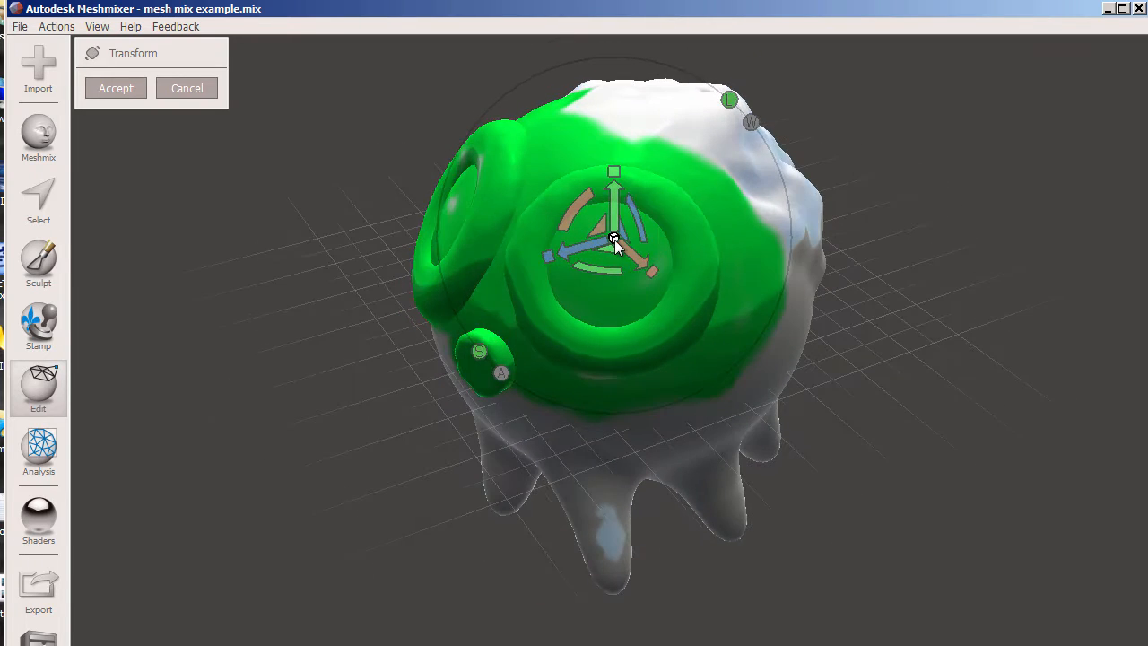
drag(614, 240, 585, 255)
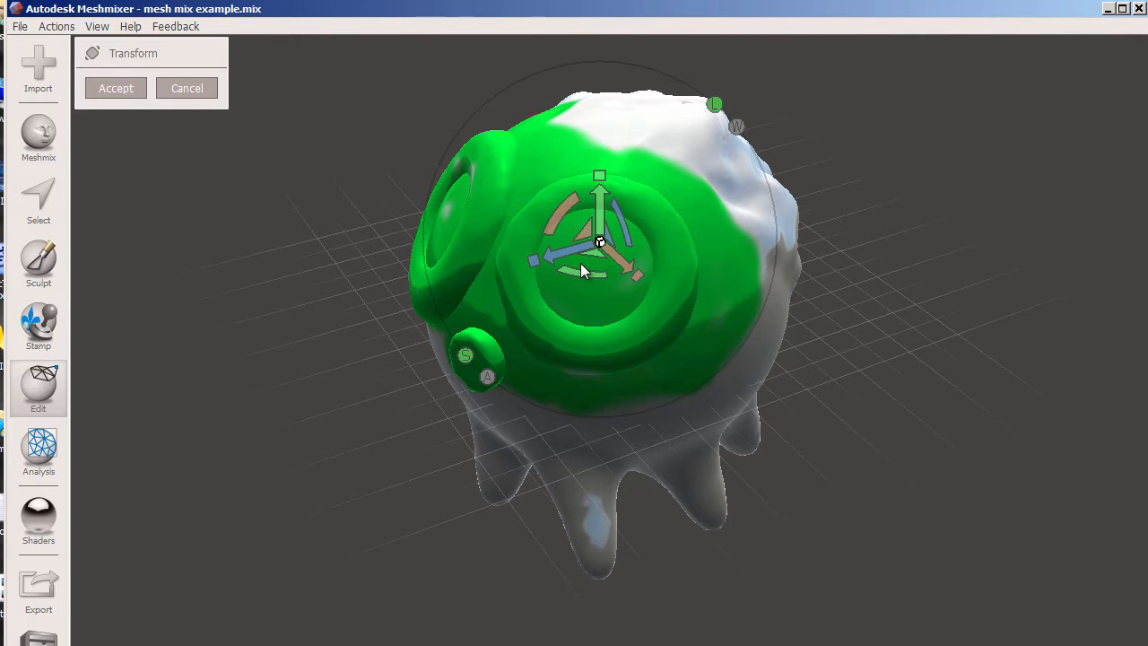
drag(625, 267, 639, 331)
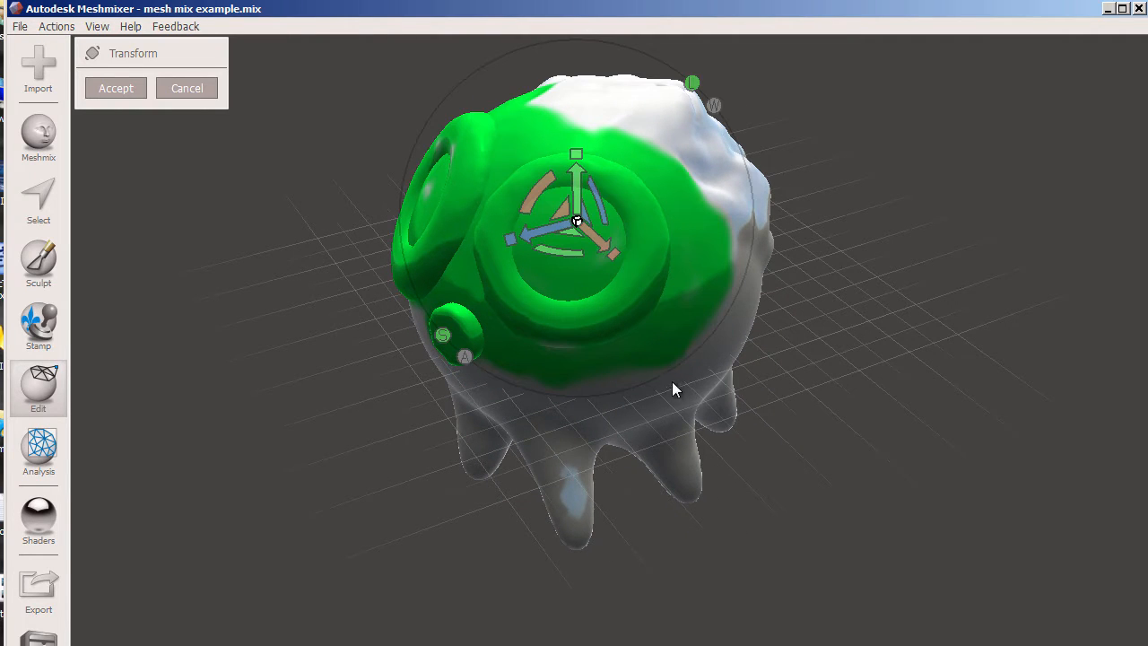
Move the creature along the vertical green axis so its legs rest on the ground grid, and accept the transform.
drag(575, 196, 591, 104)
mouse_move(656, 361)
right_down()
mouse_move(623, 337)
mouse_move(557, 338)
mouse_move(463, 313)
mouse_move(442, 344)
mouse_move(526, 375)
mouse_move(682, 386)
mouse_move(375, 381)
mouse_move(531, 430)
mouse_move(354, 451)
mouse_move(523, 266)
right_up()
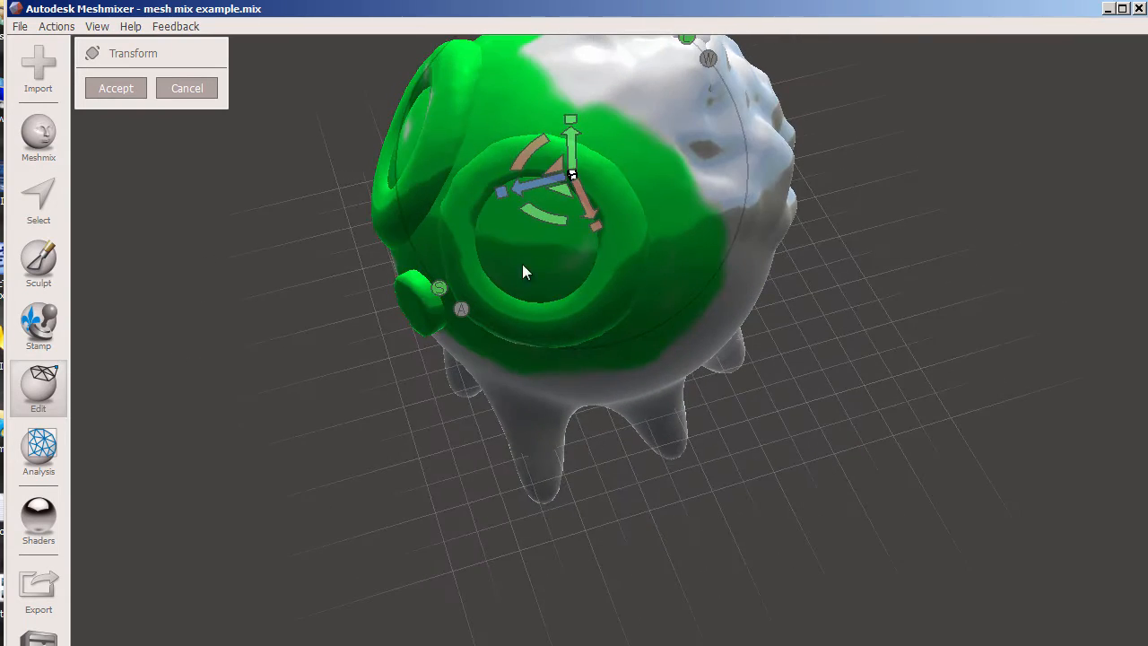
drag(568, 156, 573, 114)
right_drag(582, 435, 637, 338)
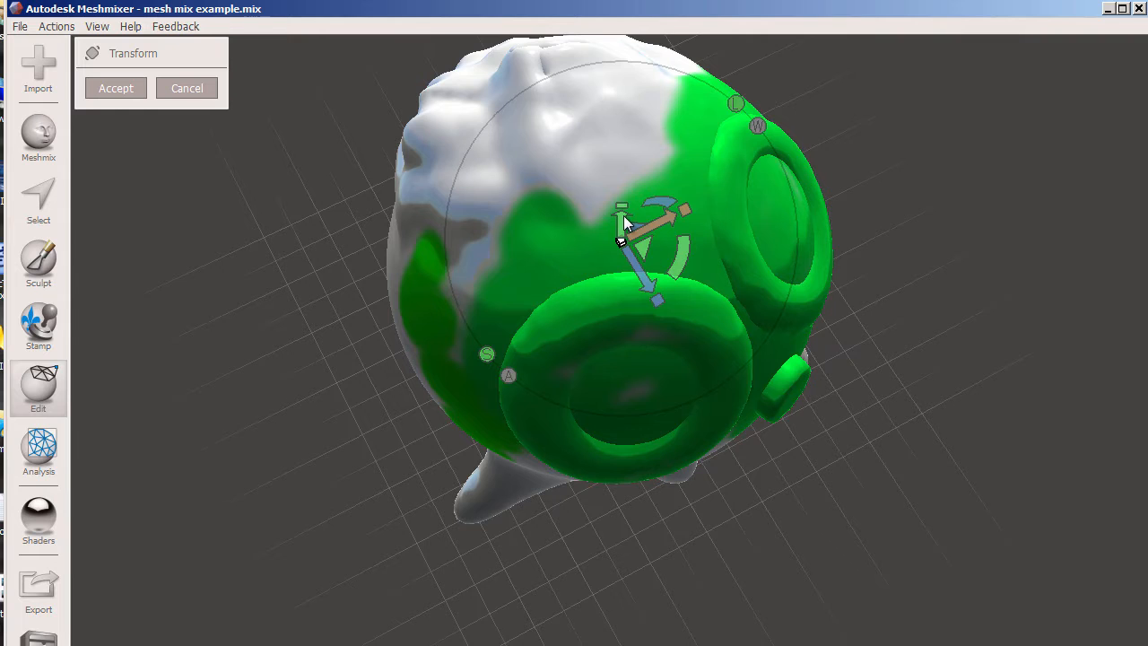
drag(625, 222, 622, 219)
right_drag(589, 529, 551, 348)
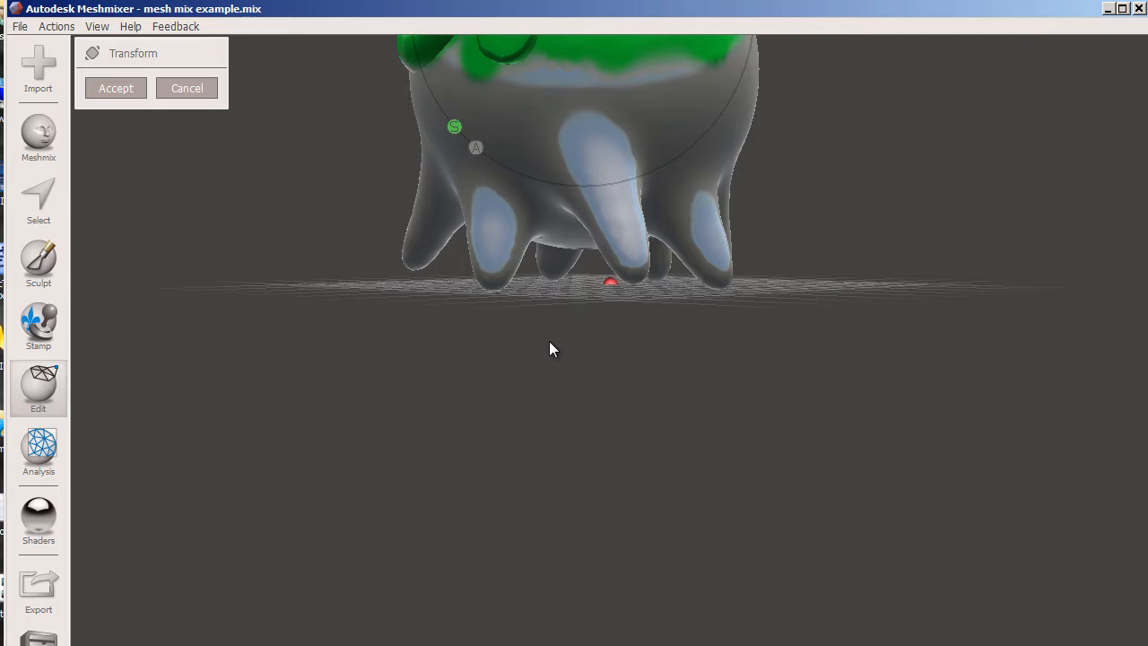
right_drag(681, 216, 668, 433)
right_drag(639, 244, 624, 316)
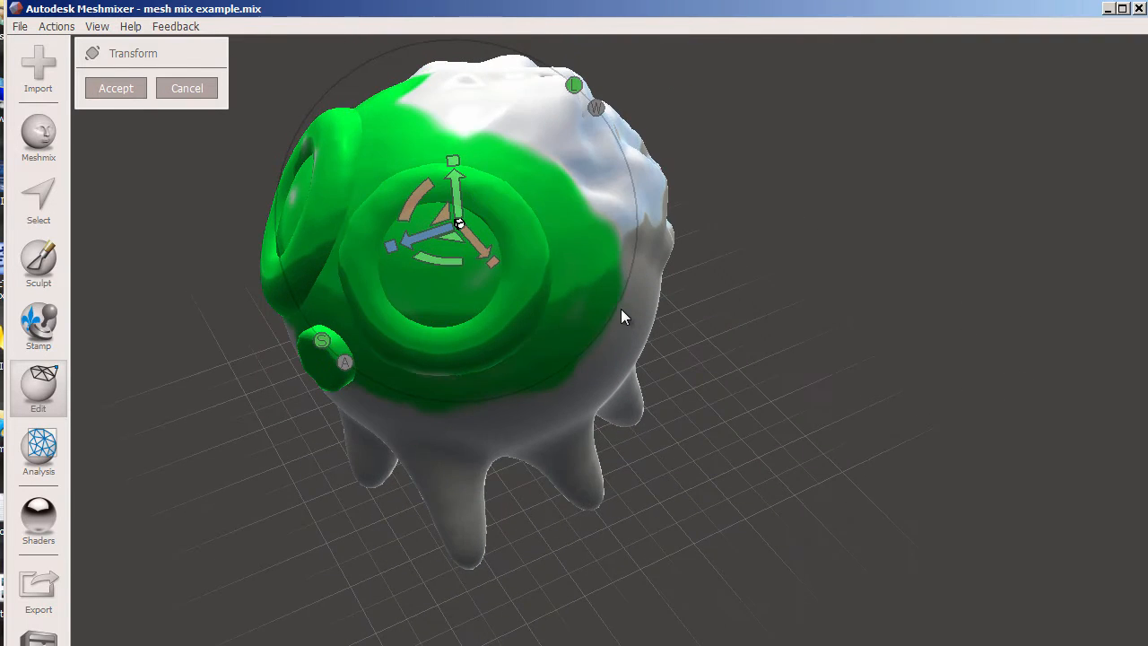
click(143, 92)
Duplicate the creature model.
right_drag(702, 379, 683, 320)
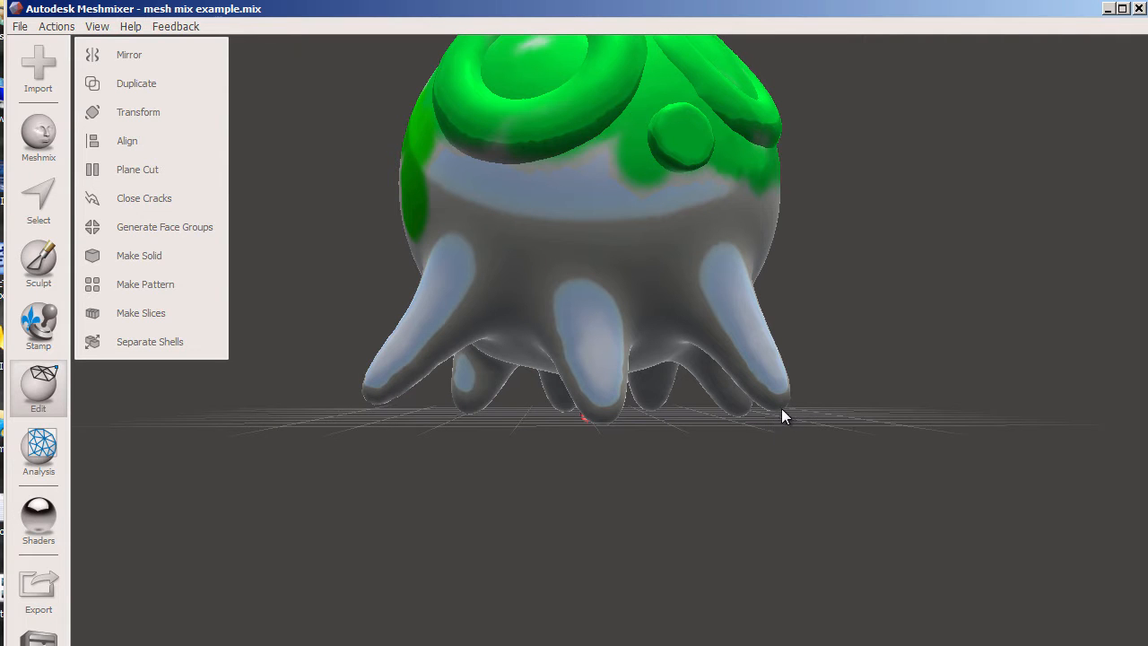
right_drag(797, 396, 794, 413)
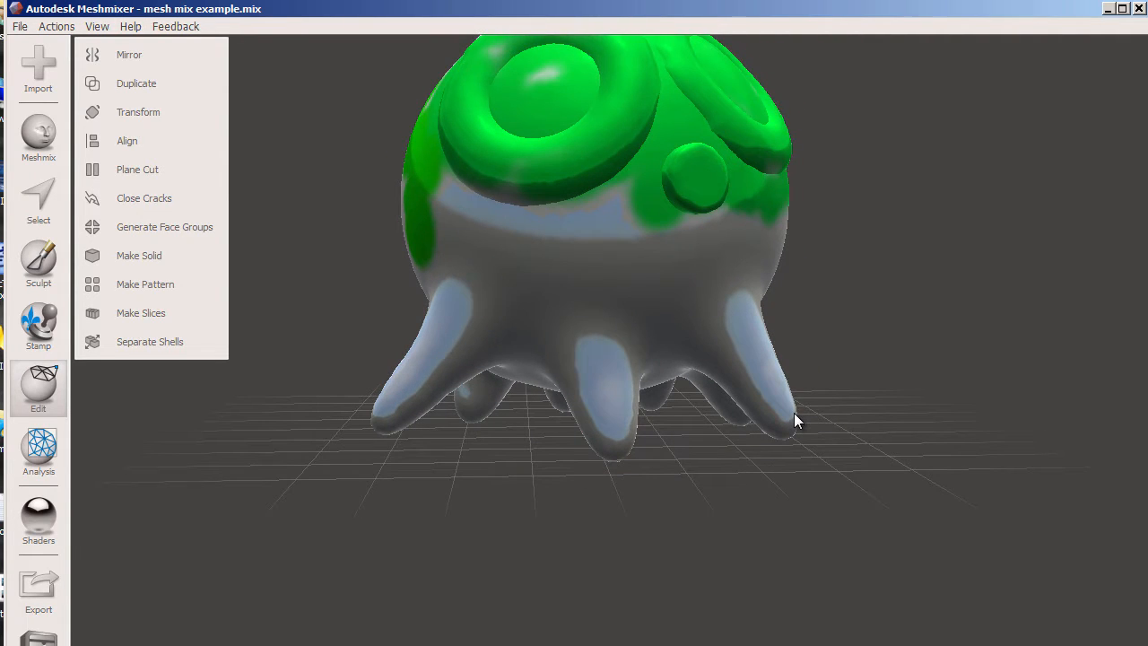
click(153, 170)
click(122, 83)
right_drag(895, 381, 738, 400)
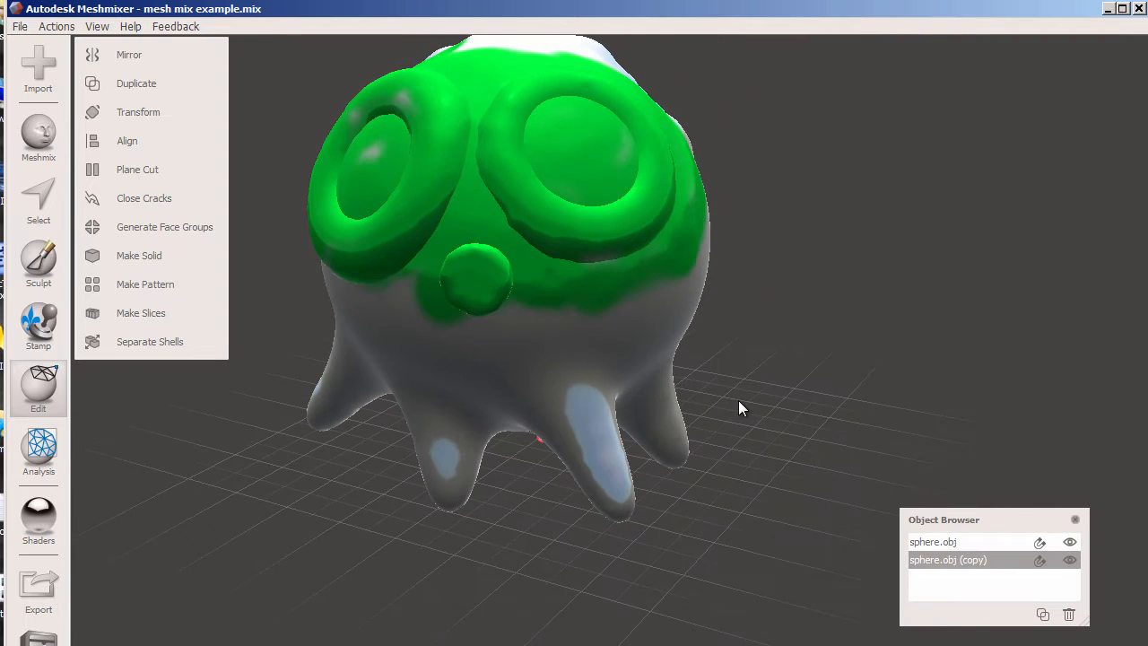
Try to select sphere.obj and sphere.obj (copy) together and toggle their visibility in the Object Browser.
click(938, 542)
click(941, 557)
shift+click(919, 543)
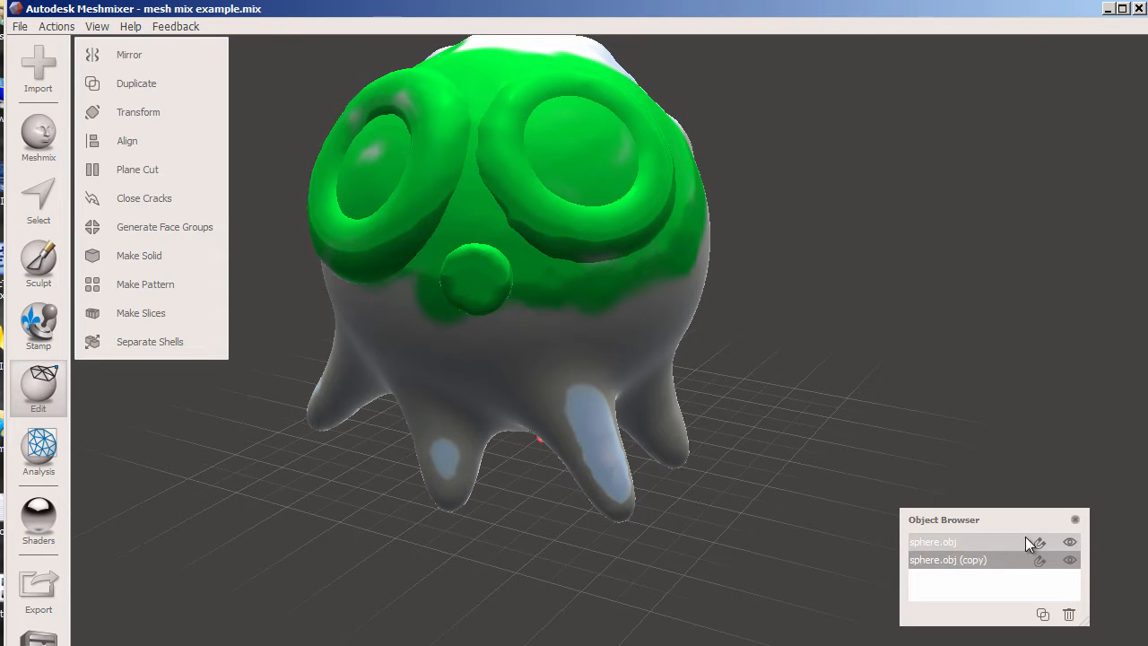
click(1071, 542)
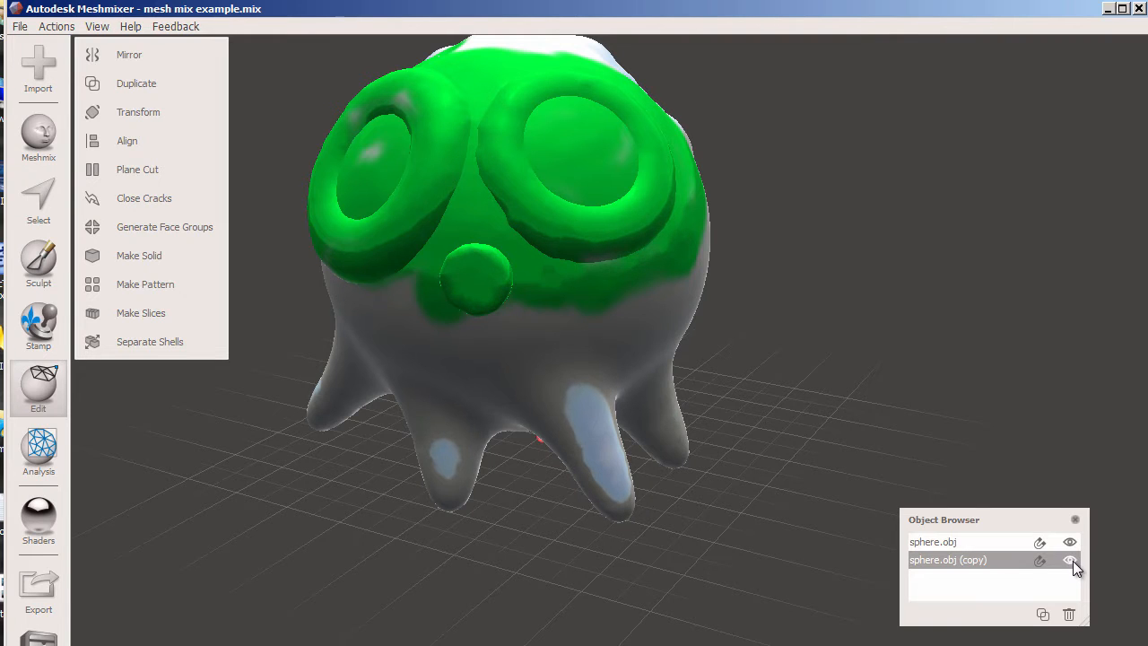
click(1073, 560)
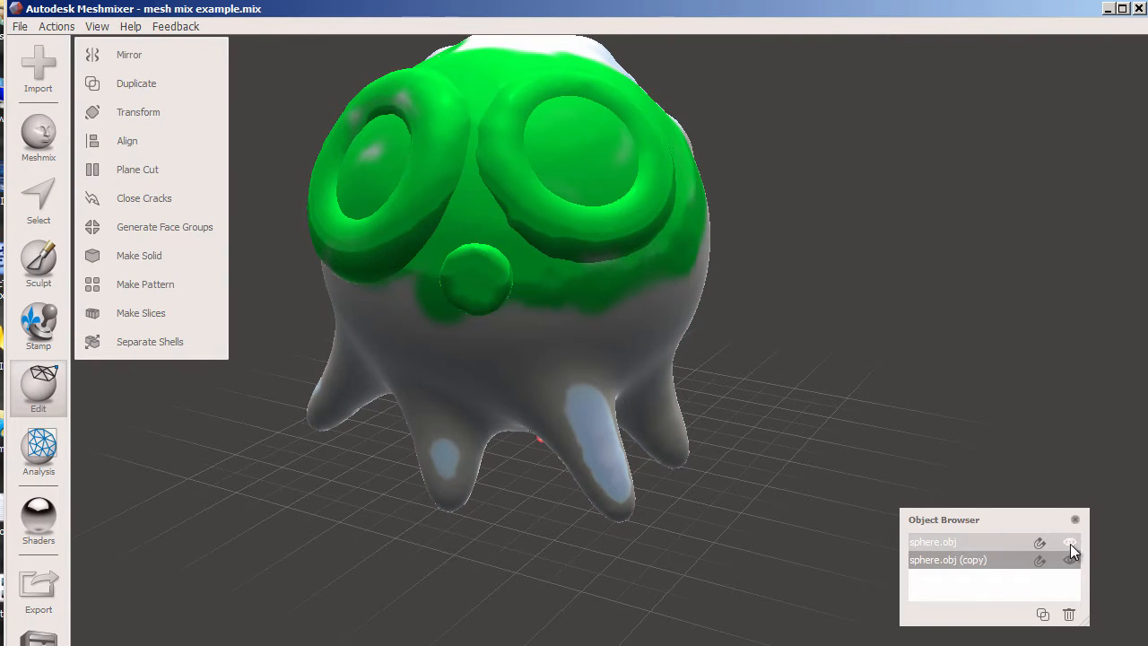
click(941, 543)
shift+click(942, 555)
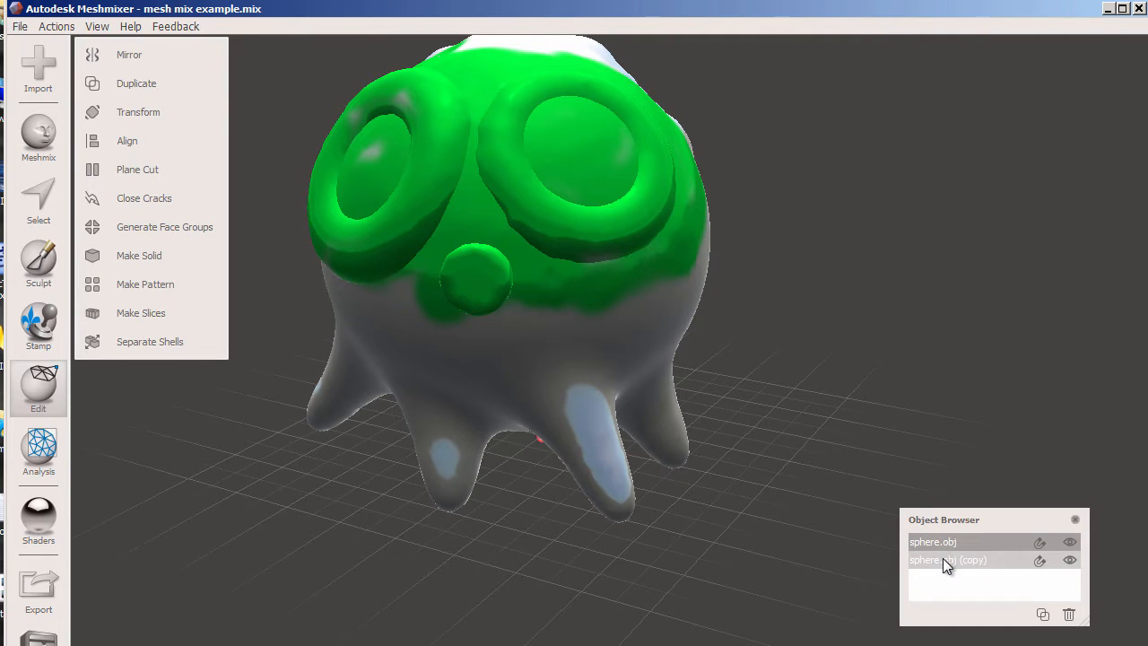
Select the original sphere.obj and duplicate it a second time.
click(943, 543)
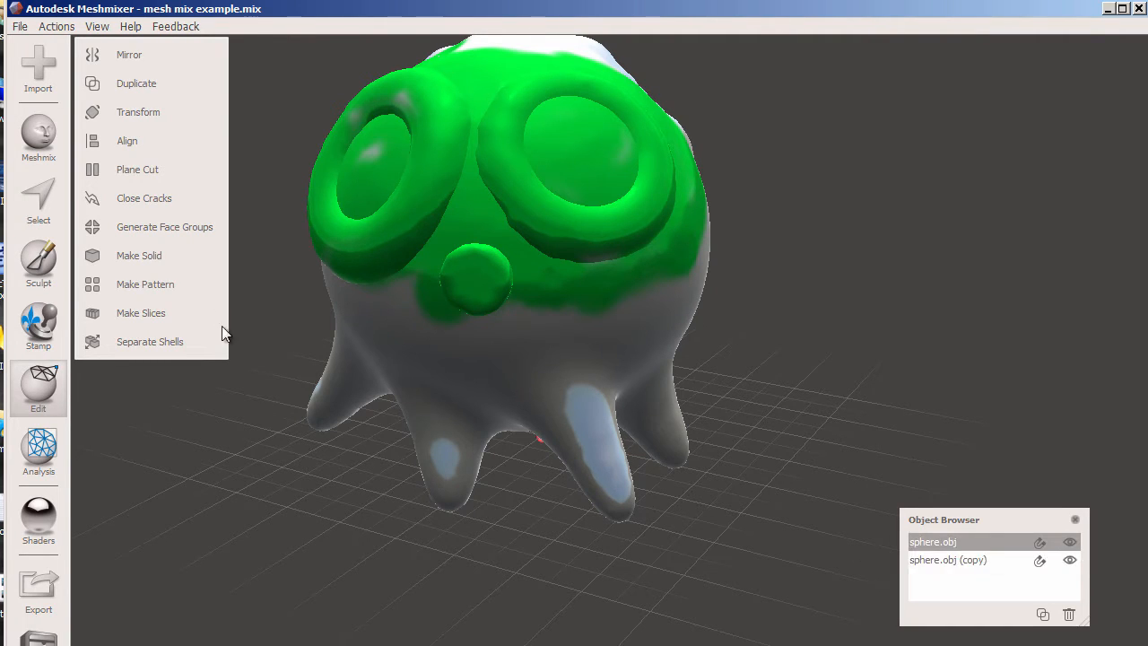
click(119, 81)
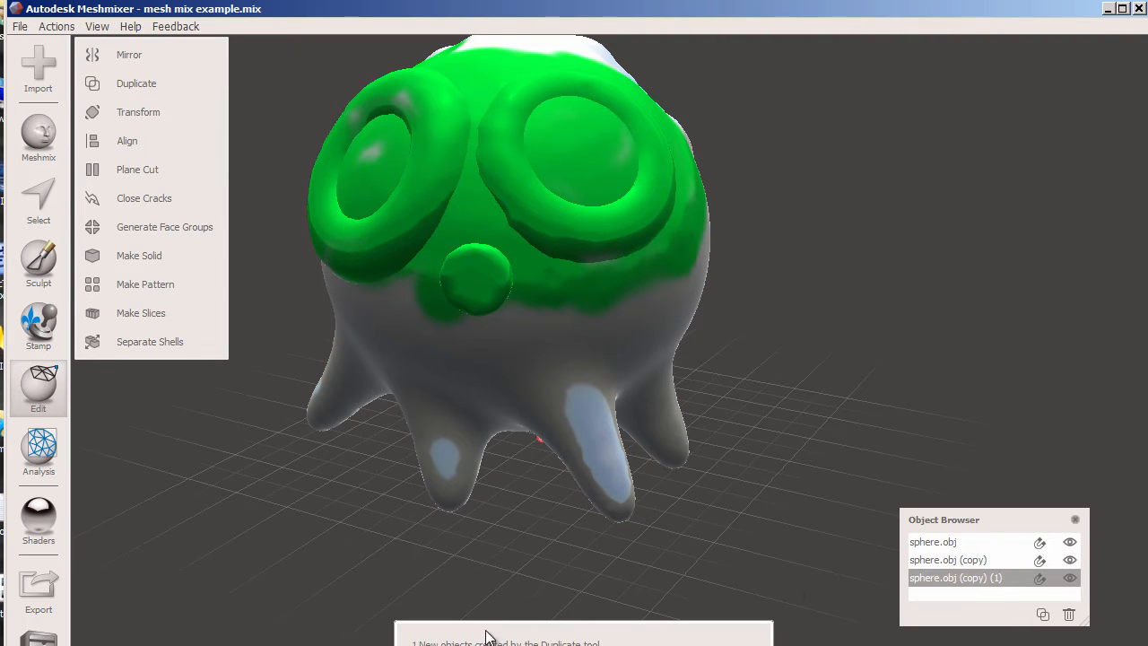
ctrl+click(983, 544)
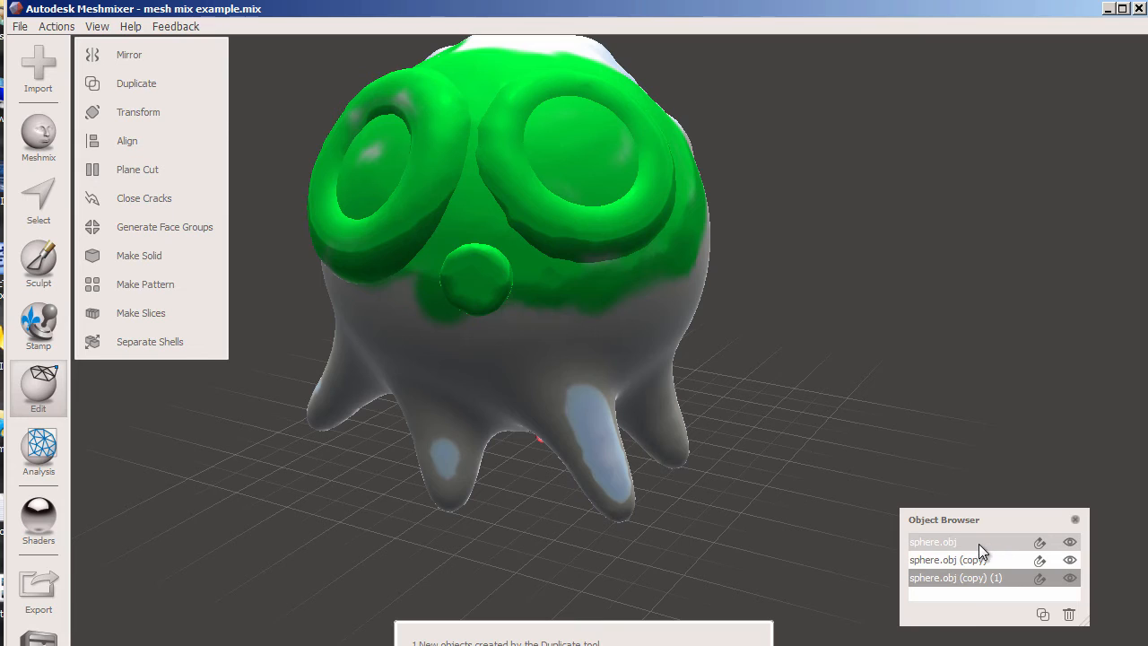
ctrl+click(978, 544)
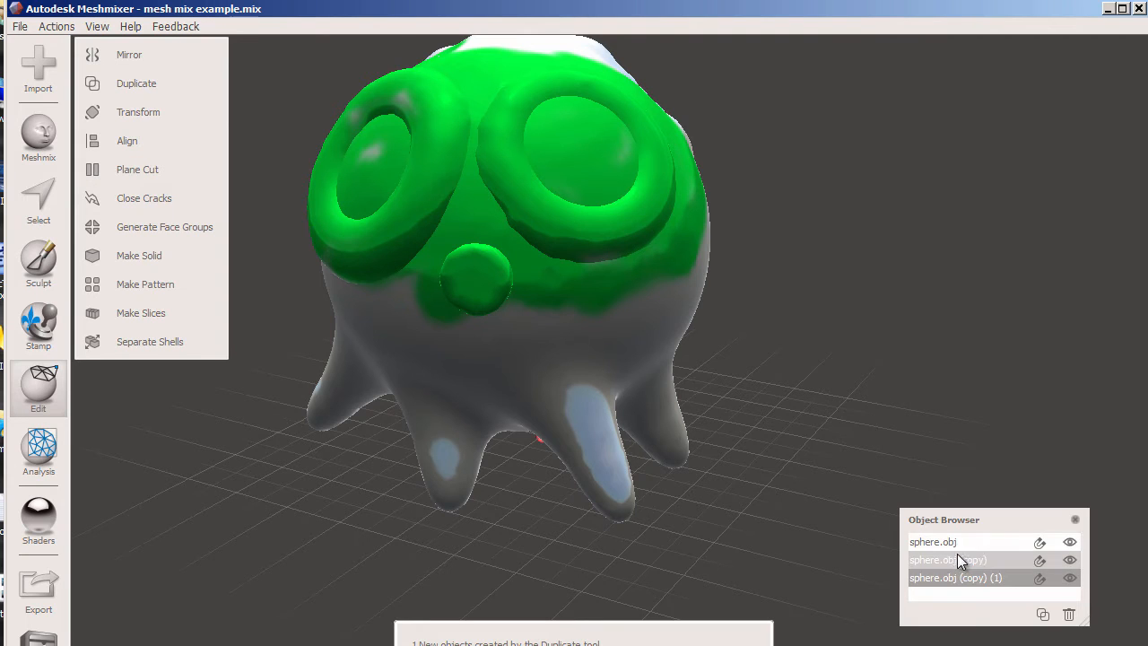
ctrl+click(981, 561)
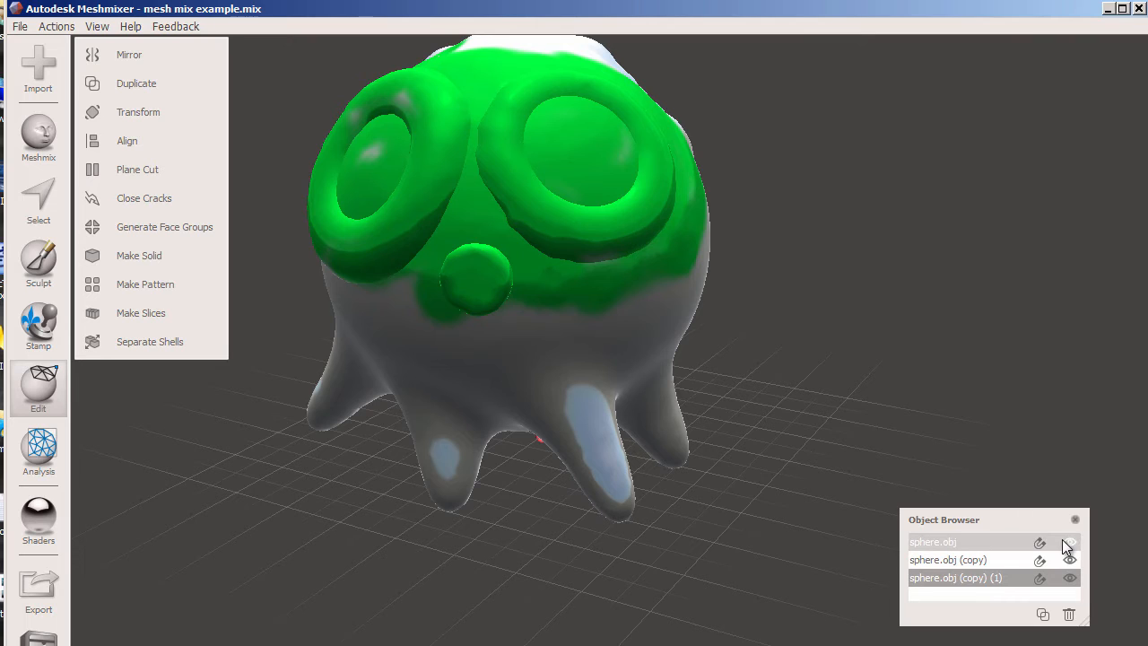
Hide sphere.obj and sphere.obj (copy), and select sphere.obj (copy) (1).
click(1069, 543)
click(1070, 561)
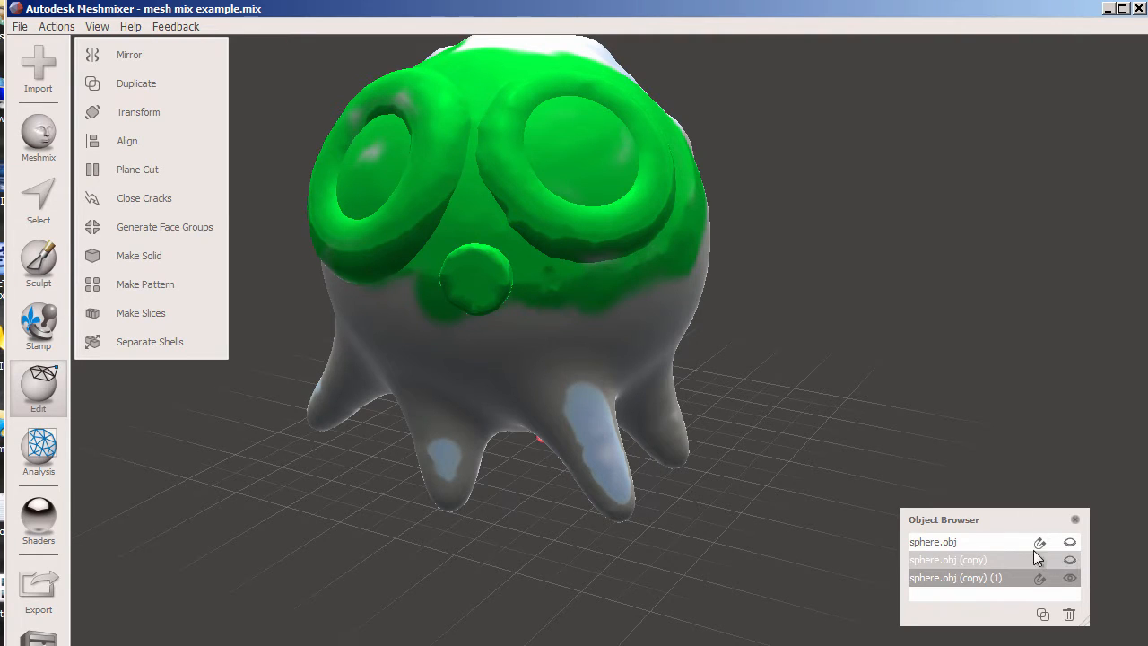
click(943, 578)
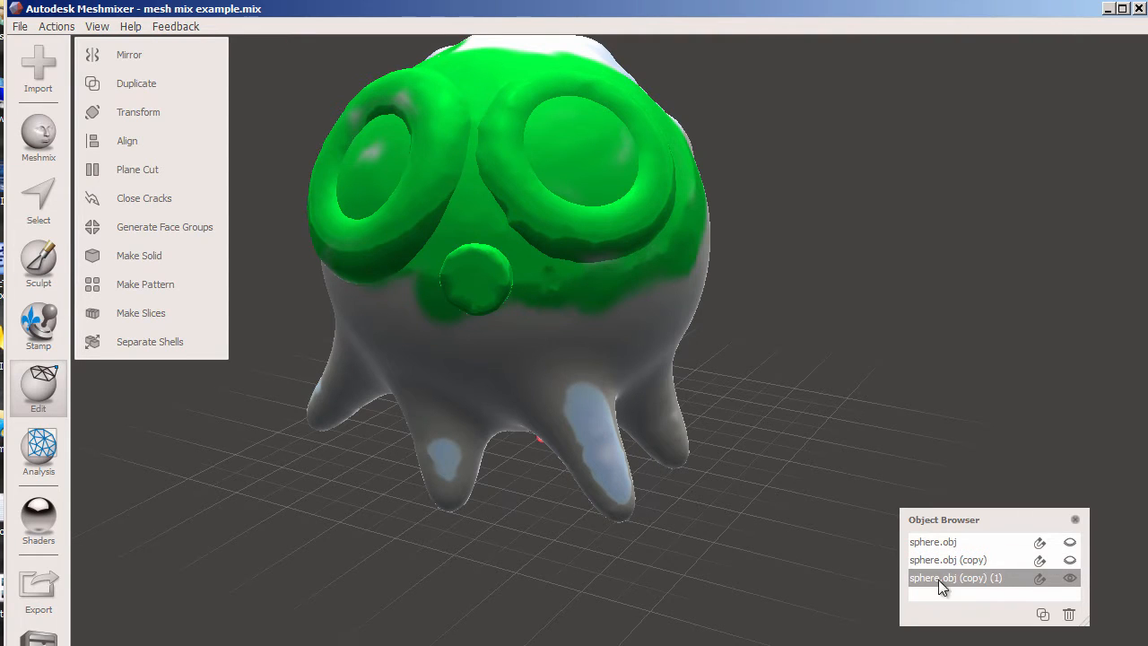
Move sphere.obj (copy) (1) along the red axis clear of its original spot, accept the transform, and unhide sphere.obj (copy).
click(137, 103)
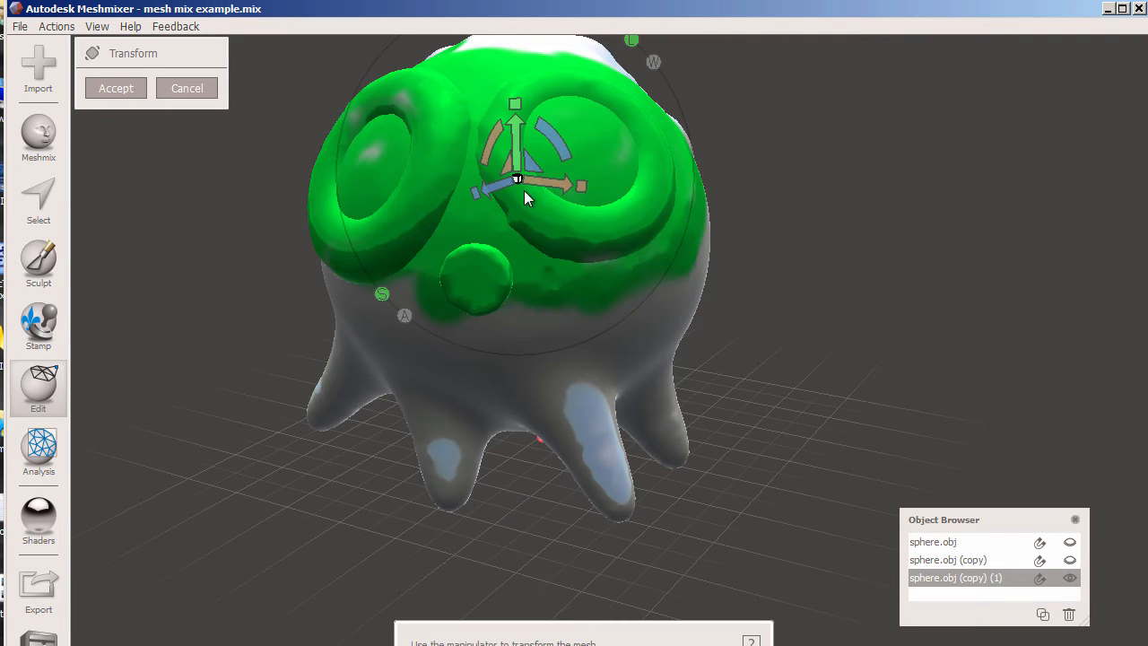
drag(538, 180, 962, 252)
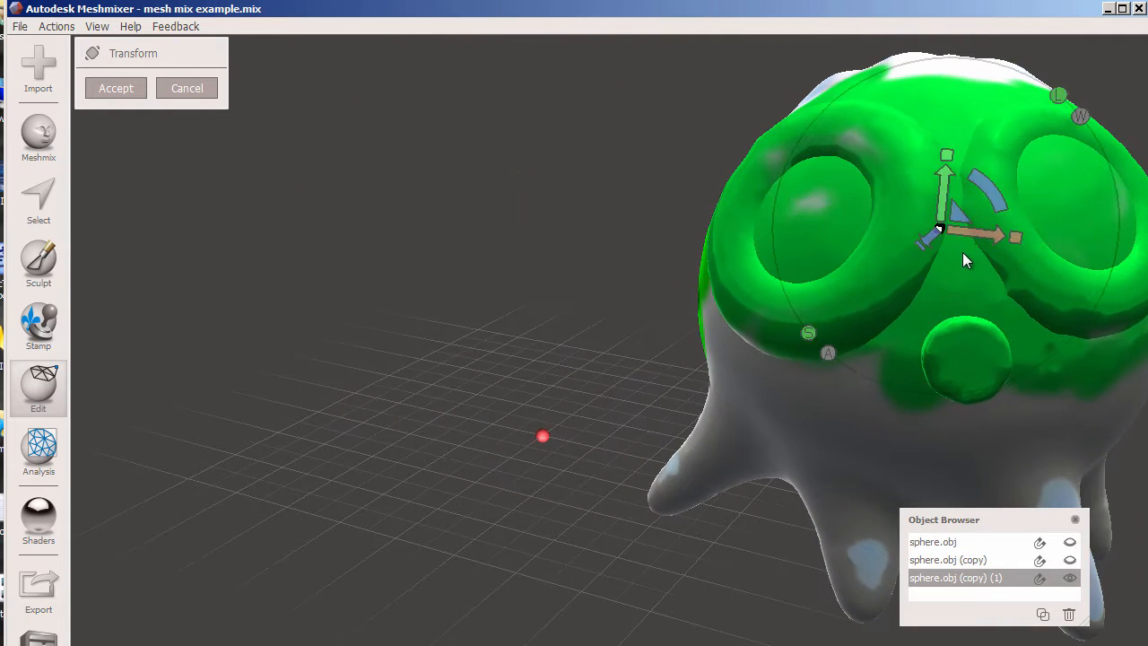
click(1070, 561)
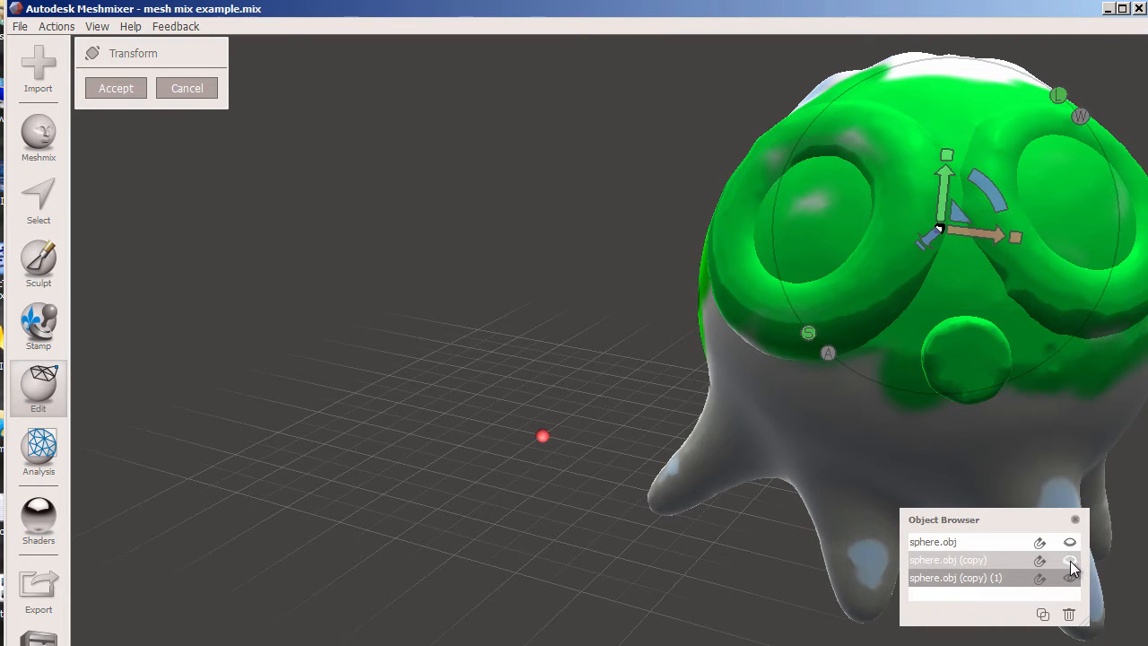
click(1070, 561)
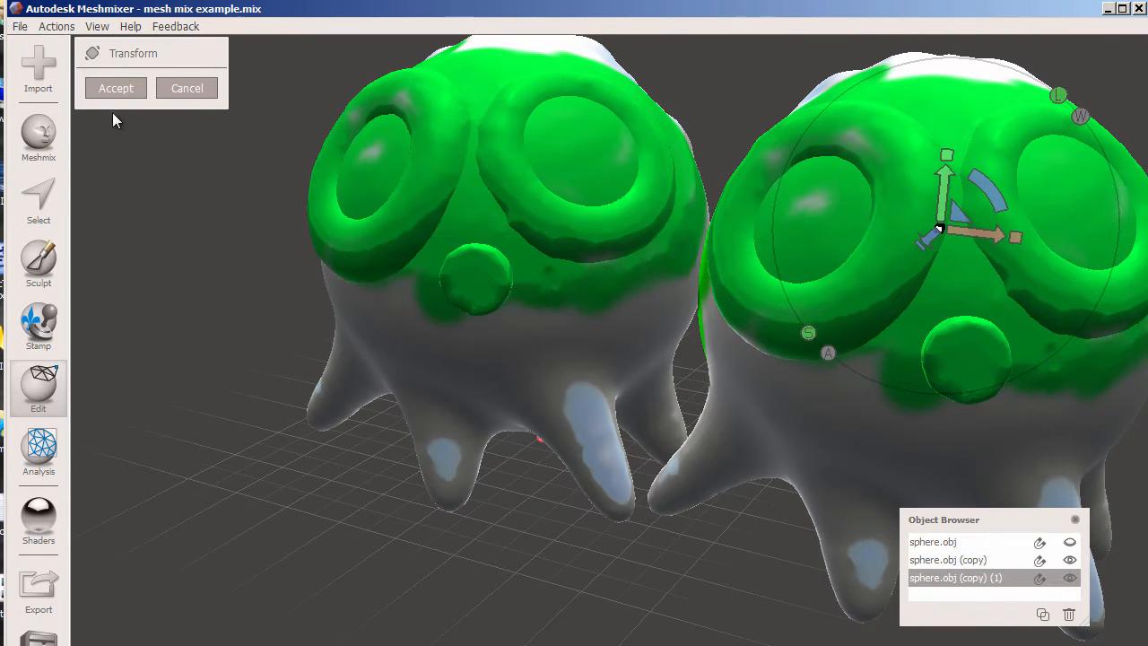
click(126, 89)
Move sphere.obj (copy) along the red axis away from the other copy, and accept the transform.
click(610, 231)
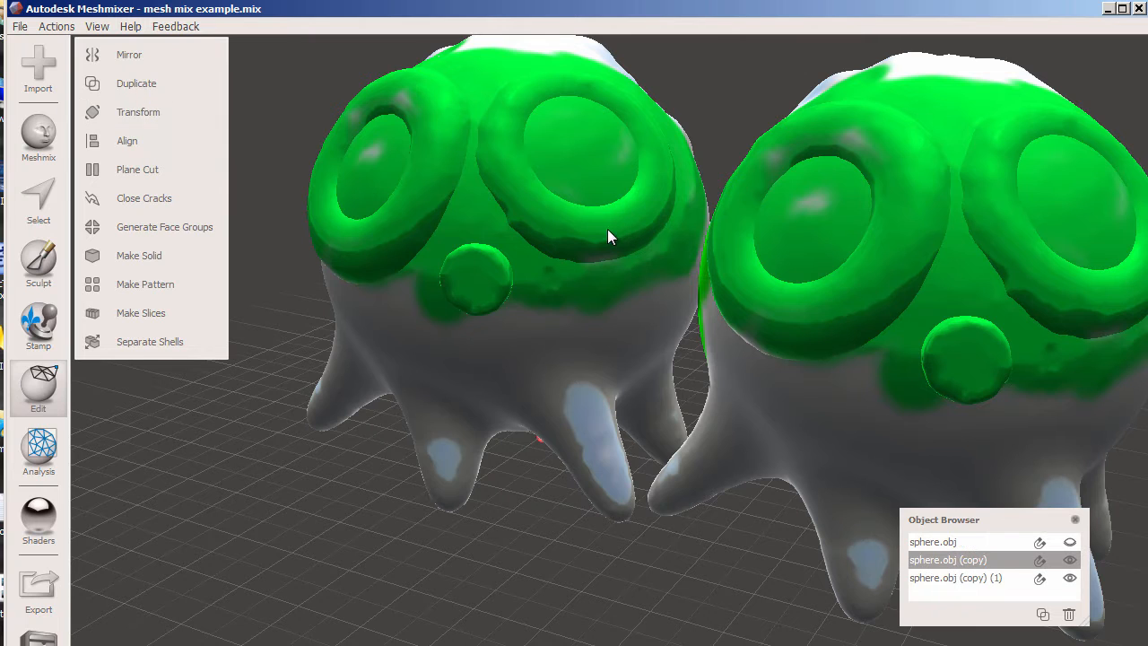
click(125, 112)
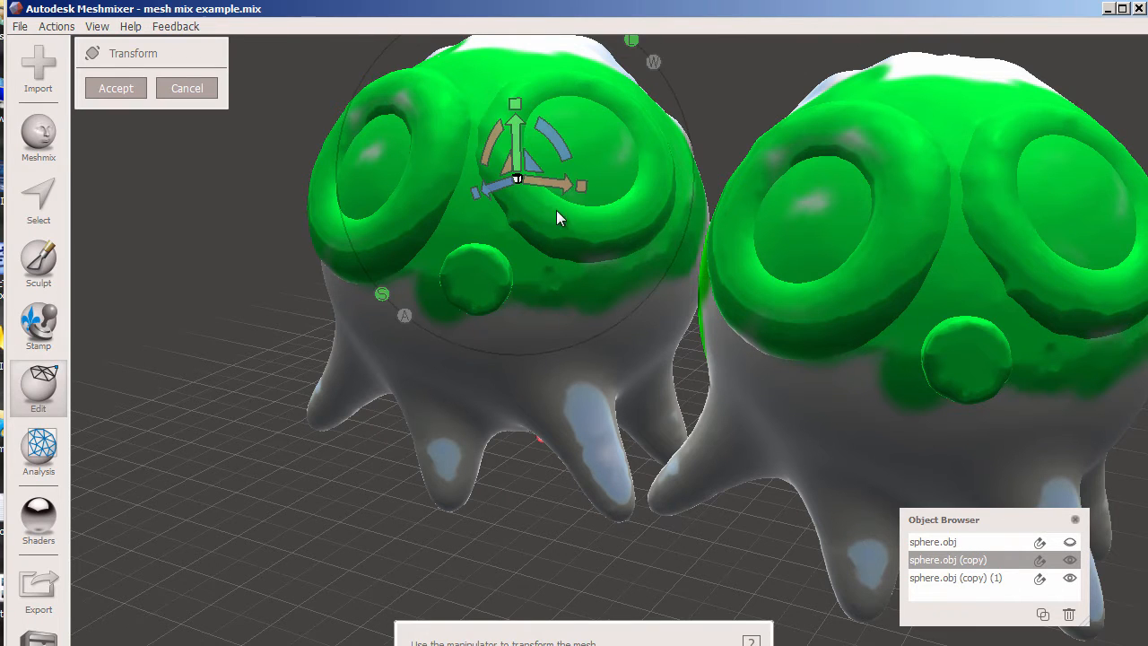
drag(550, 185, 298, 153)
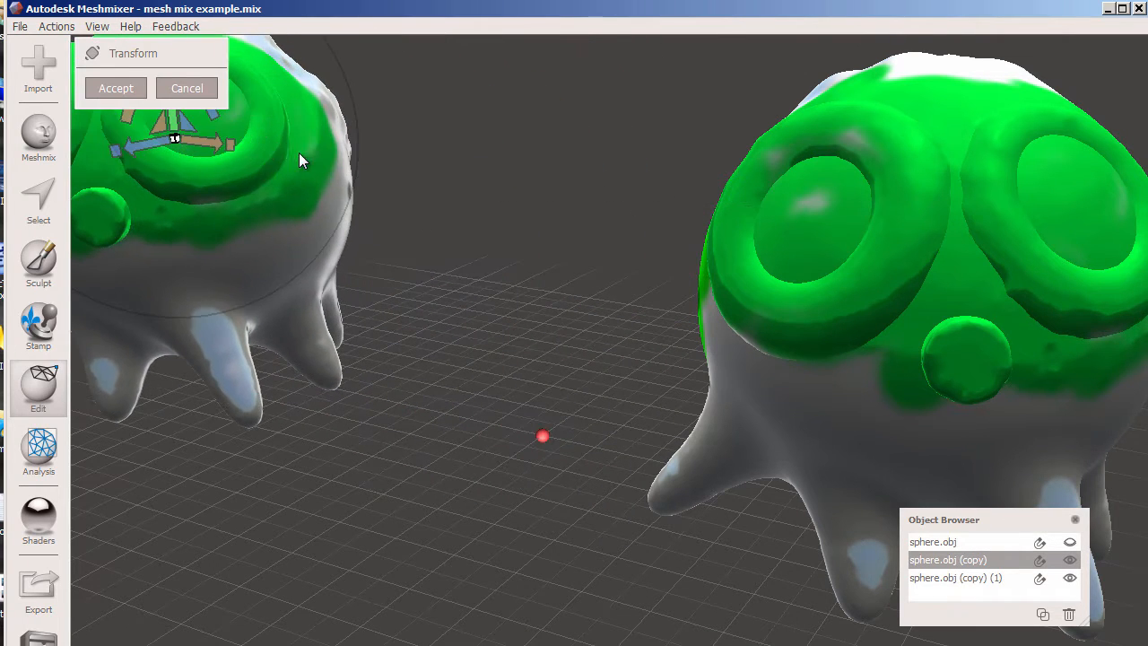
click(134, 89)
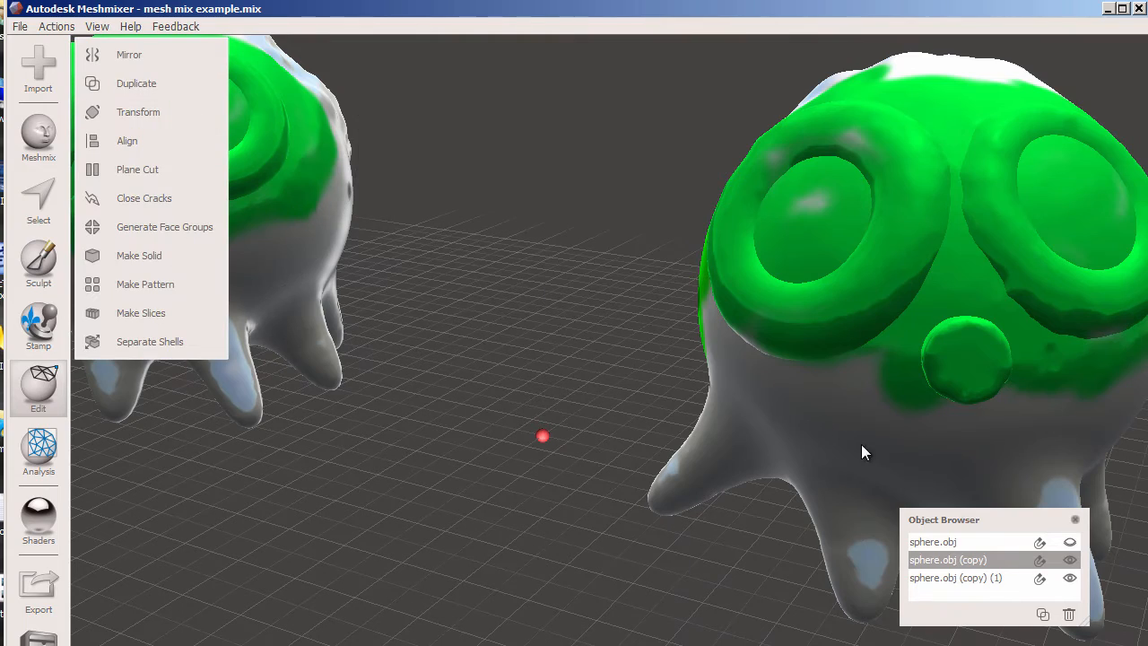
Unhide sphere.obj between its two copies.
click(1068, 560)
scroll(655, 389, down, 5)
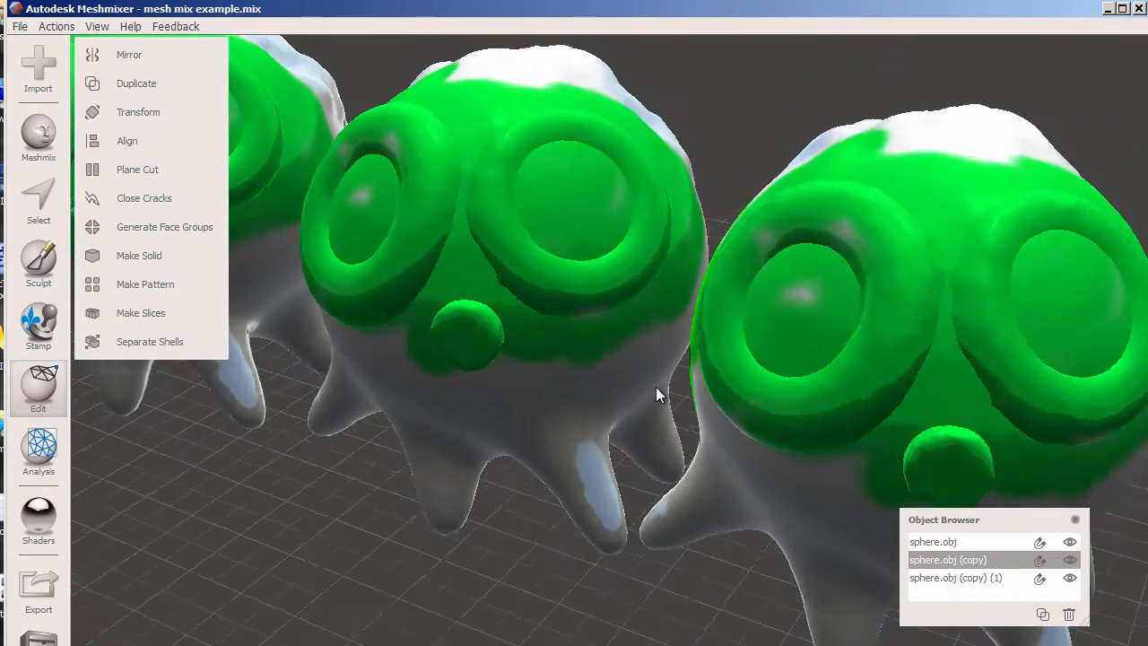
right_drag(620, 420, 511, 464)
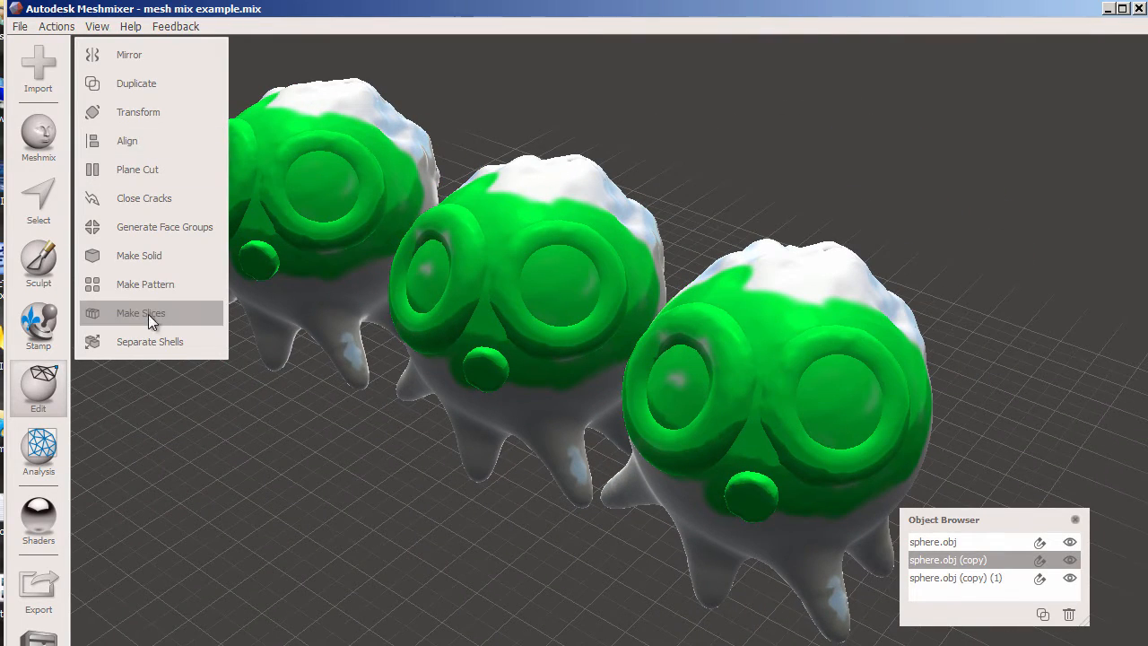
click(155, 285)
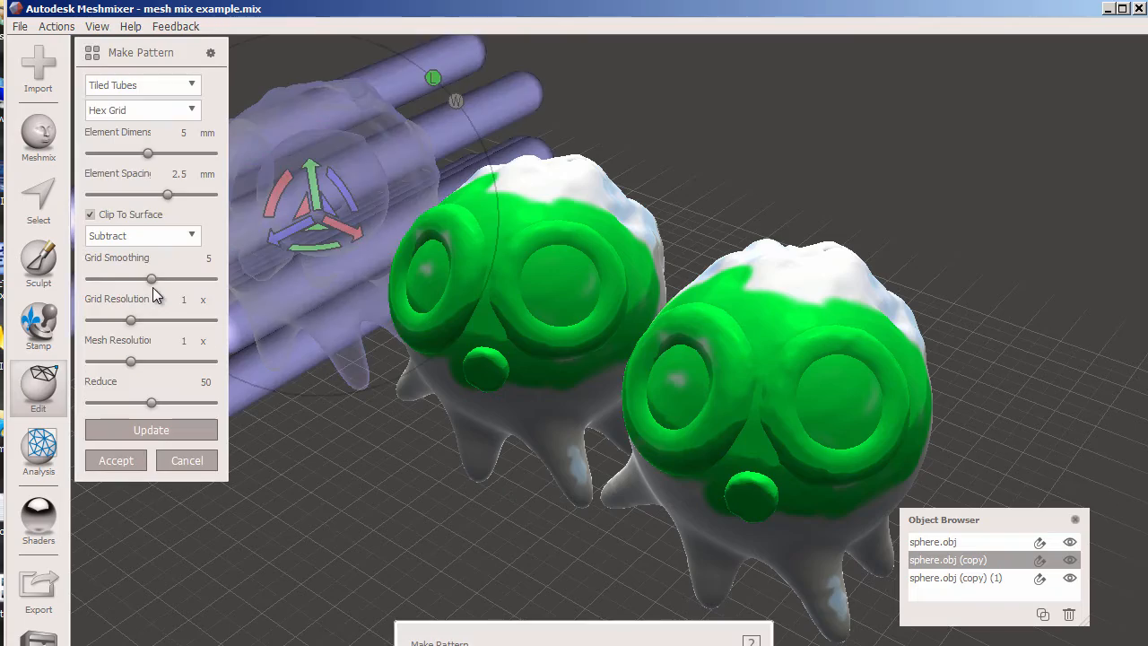
right_drag(366, 295, 561, 367)
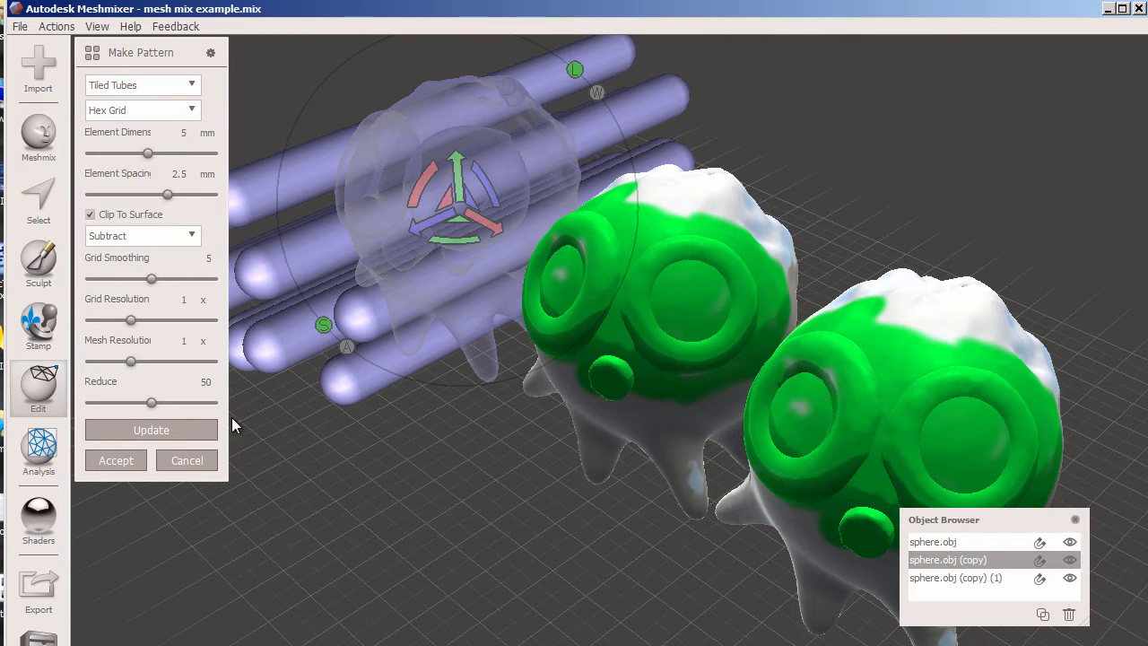
click(198, 464)
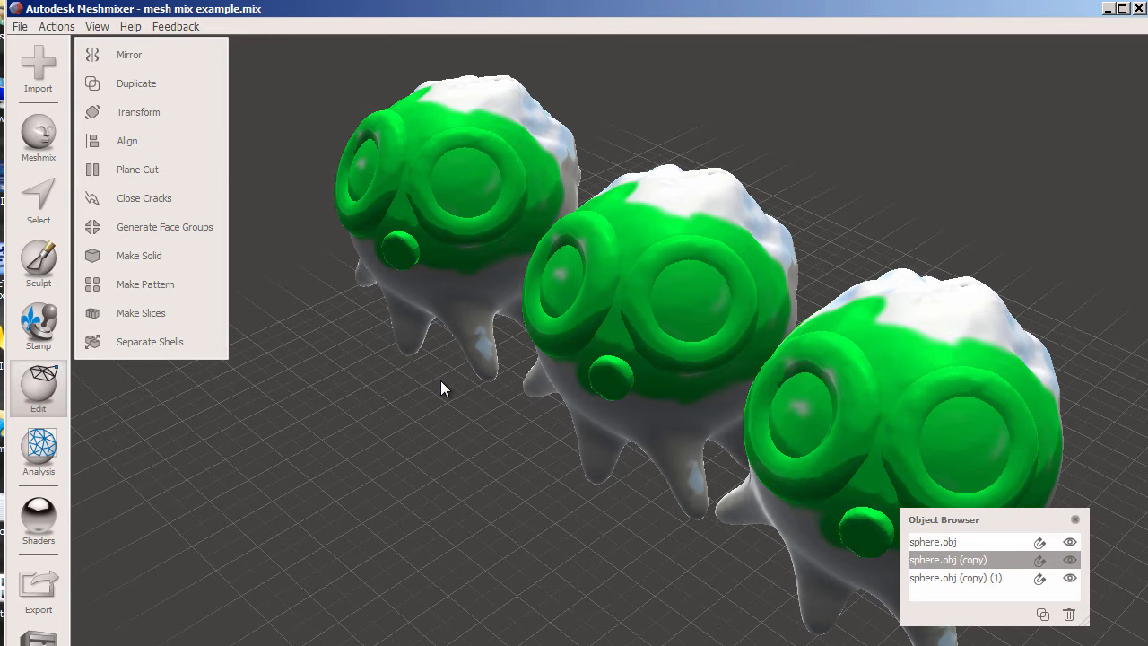
Delete sphere.obj and sphere.obj (copy), keeping only sphere.obj (copy) (1).
right_drag(436, 371, 493, 360)
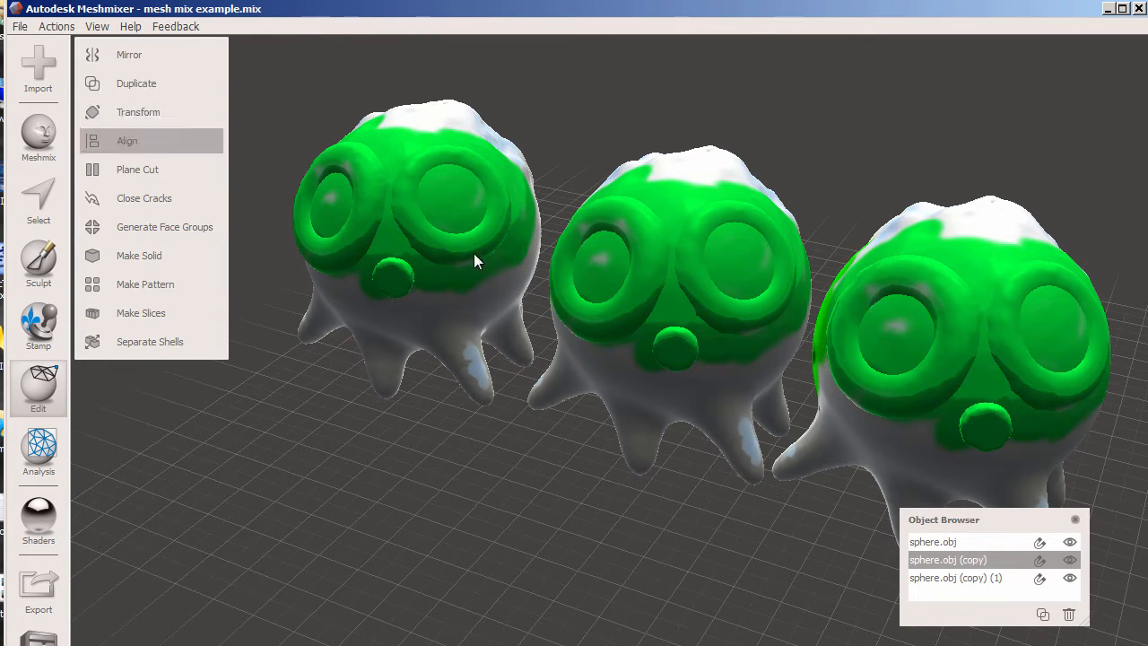
right_drag(788, 402, 719, 415)
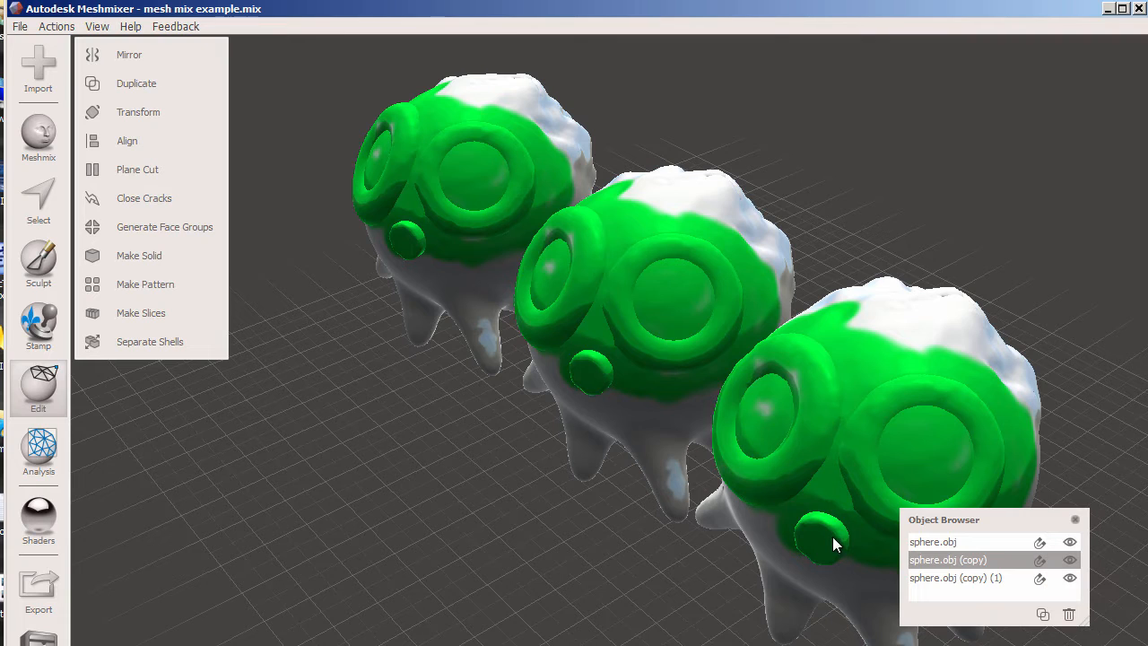
click(1005, 543)
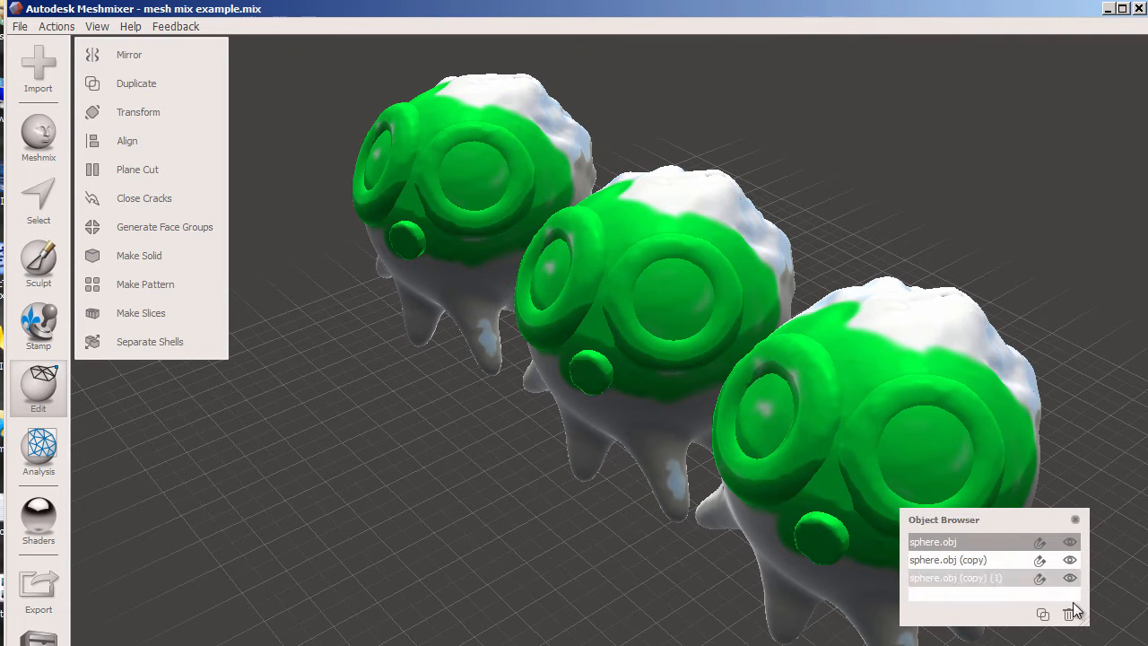
click(1069, 615)
click(976, 542)
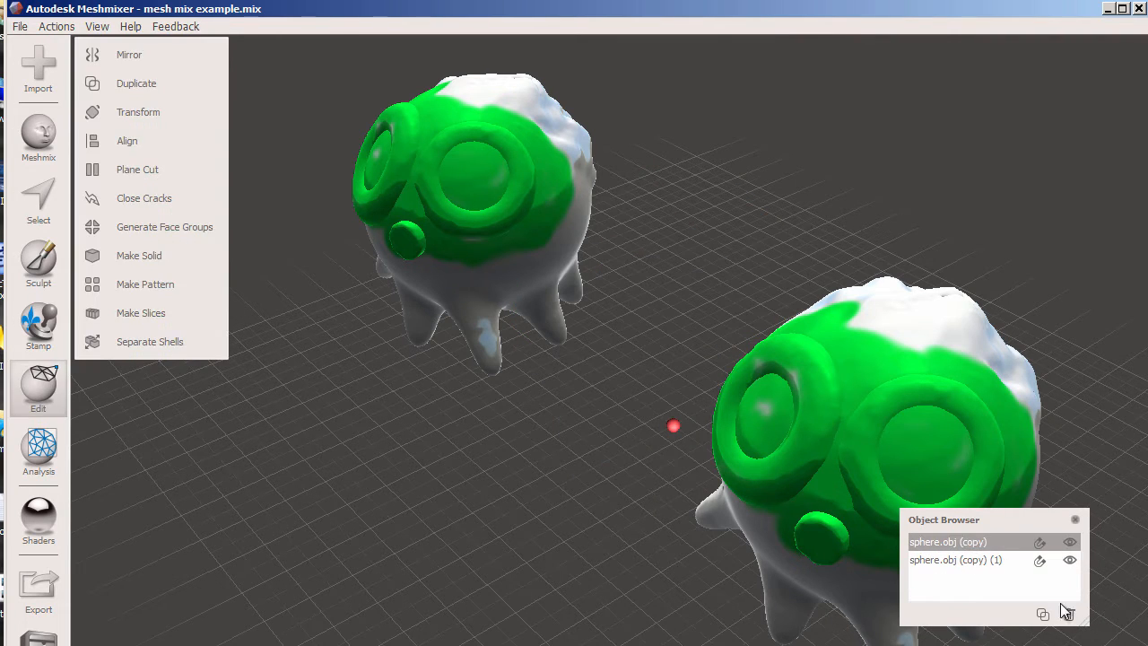
click(1069, 615)
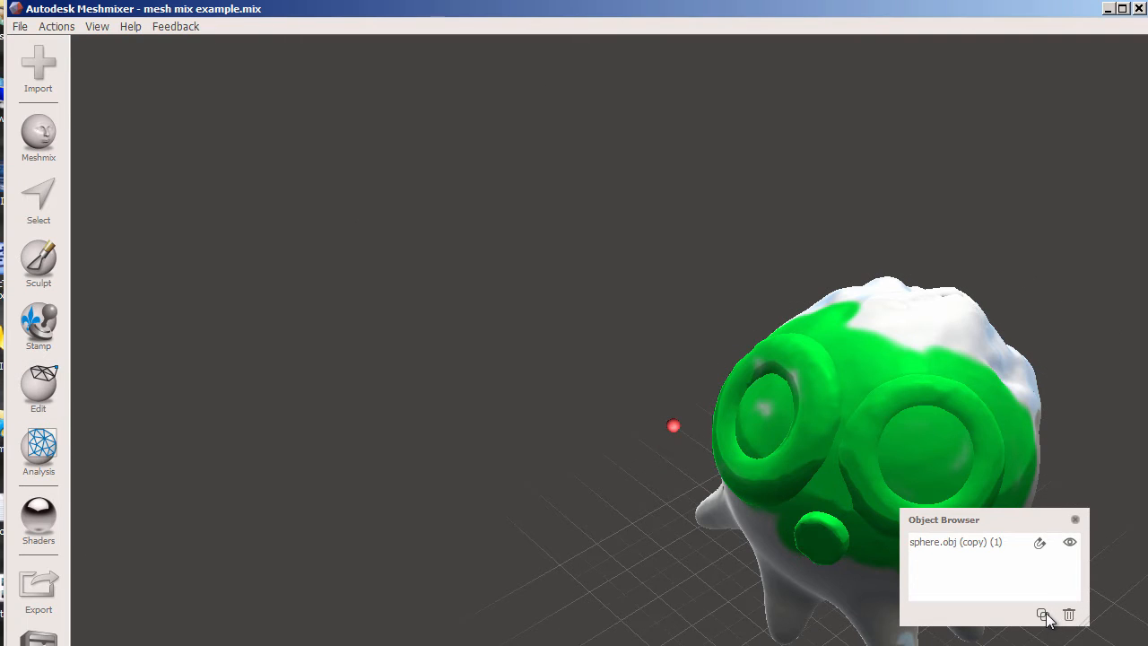
Duplicate sphere.obj (copy) (1) from the Object Browser, and delete the new duplicate.
click(986, 543)
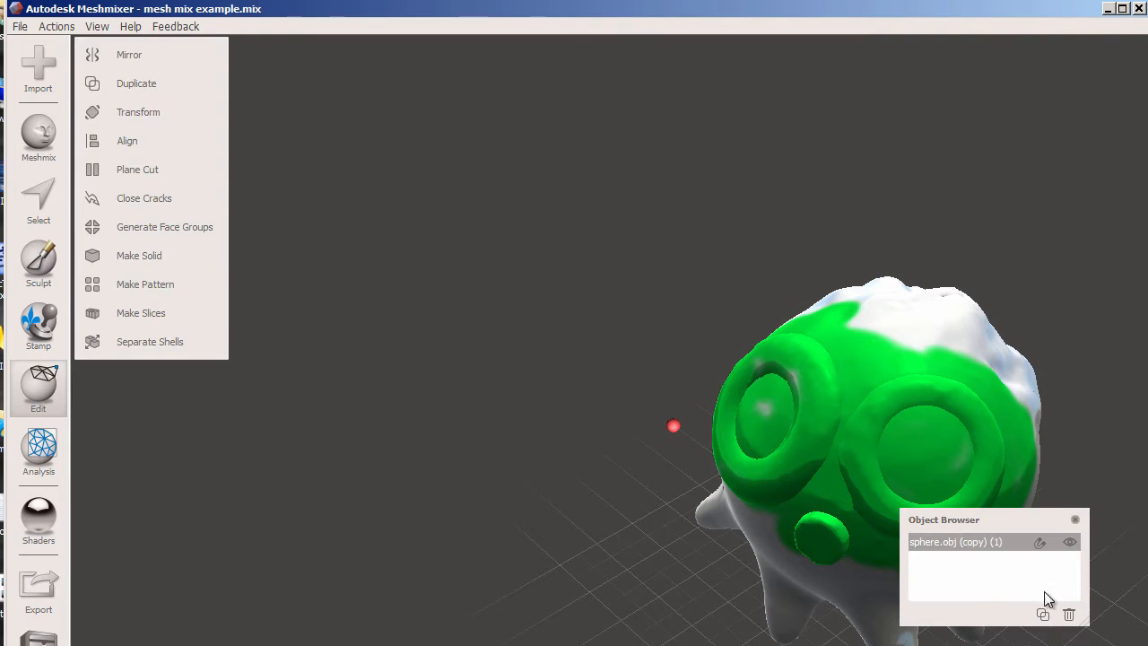
click(1043, 615)
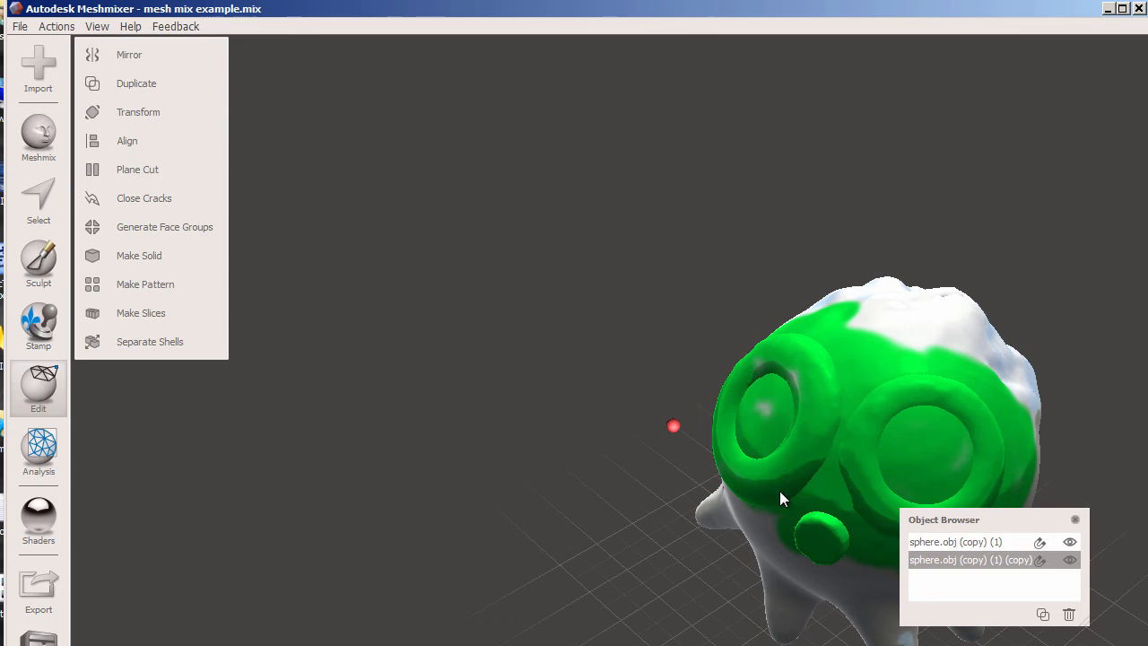
click(1068, 615)
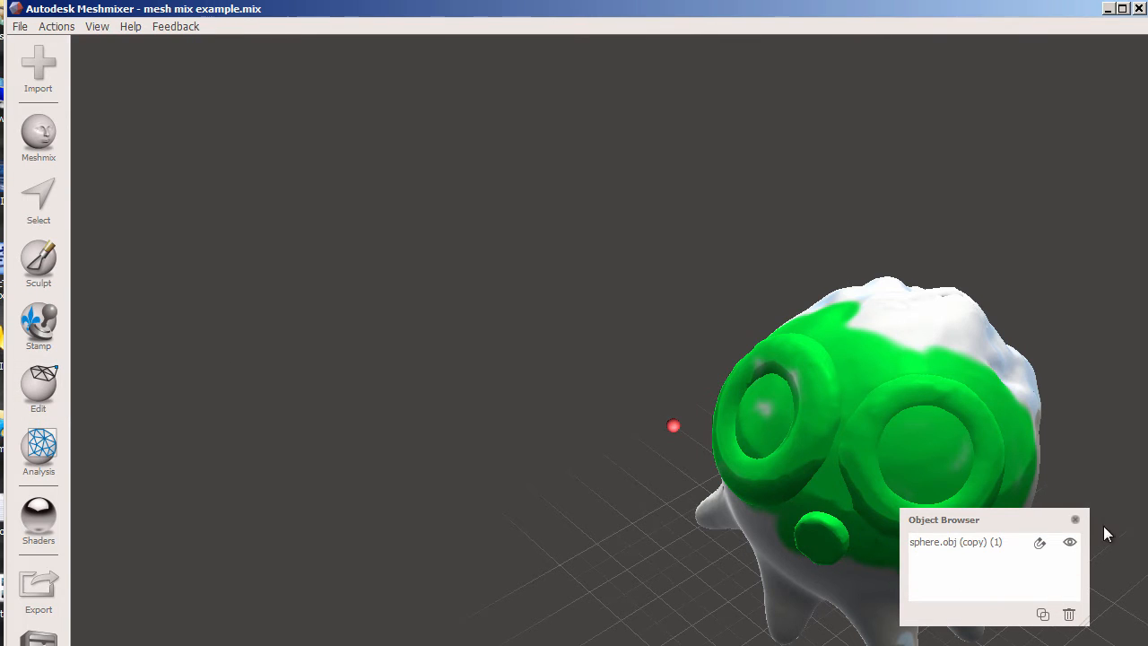
Close the Object Browser.
click(1076, 521)
middle_drag(897, 484, 642, 260)
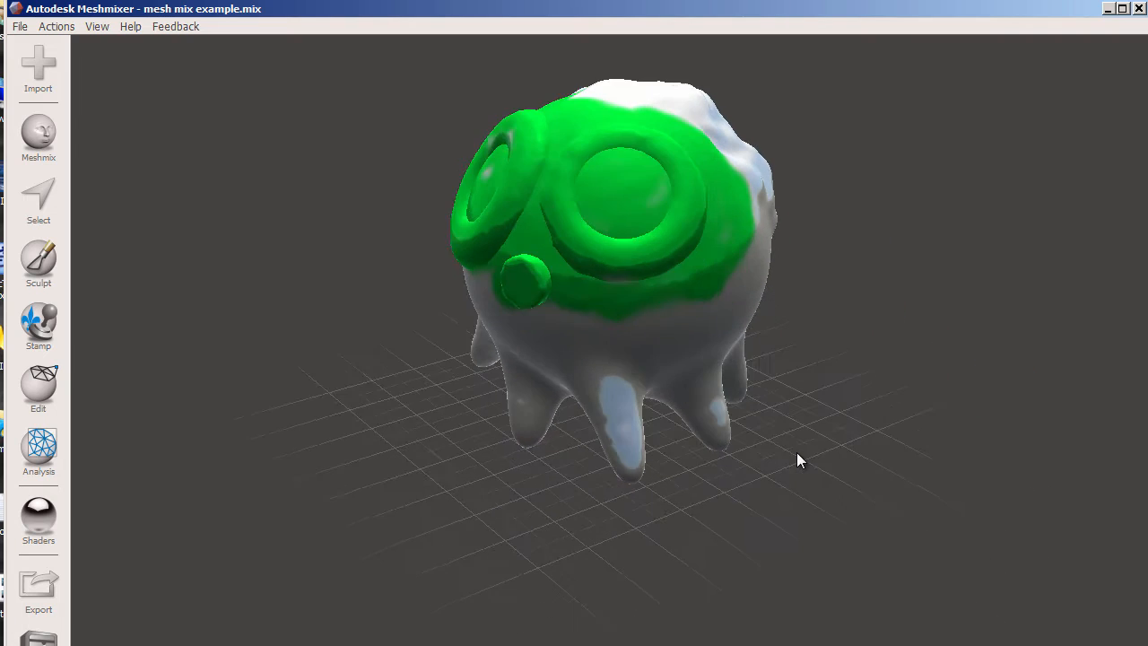
middle_drag(796, 453, 812, 472)
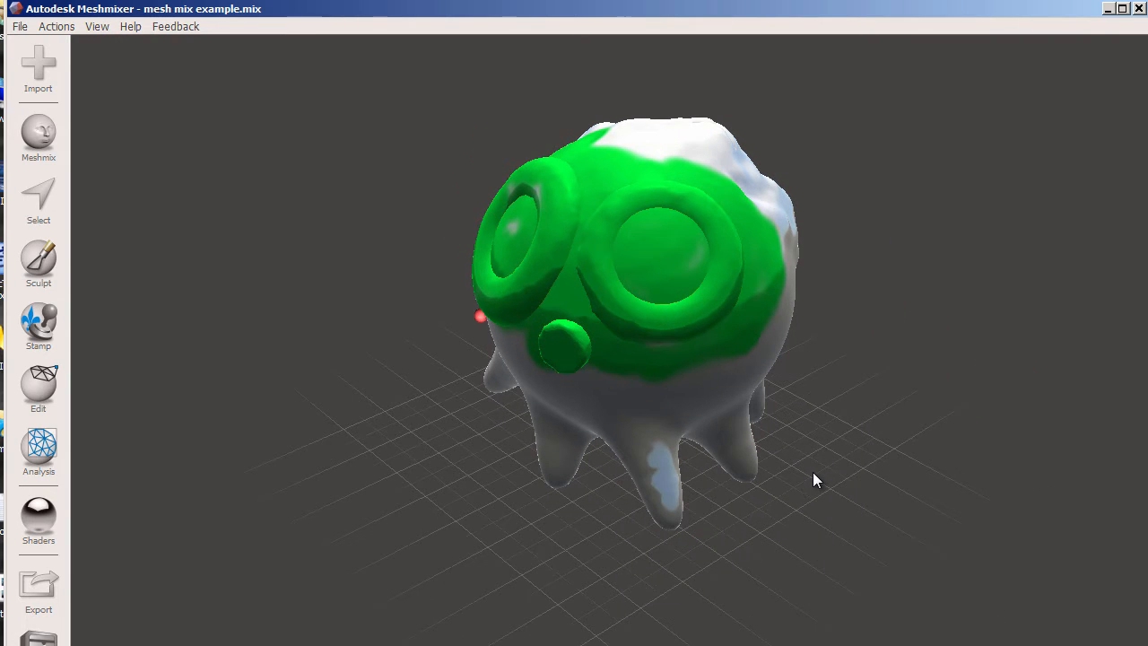
scroll(731, 400, up, 2)
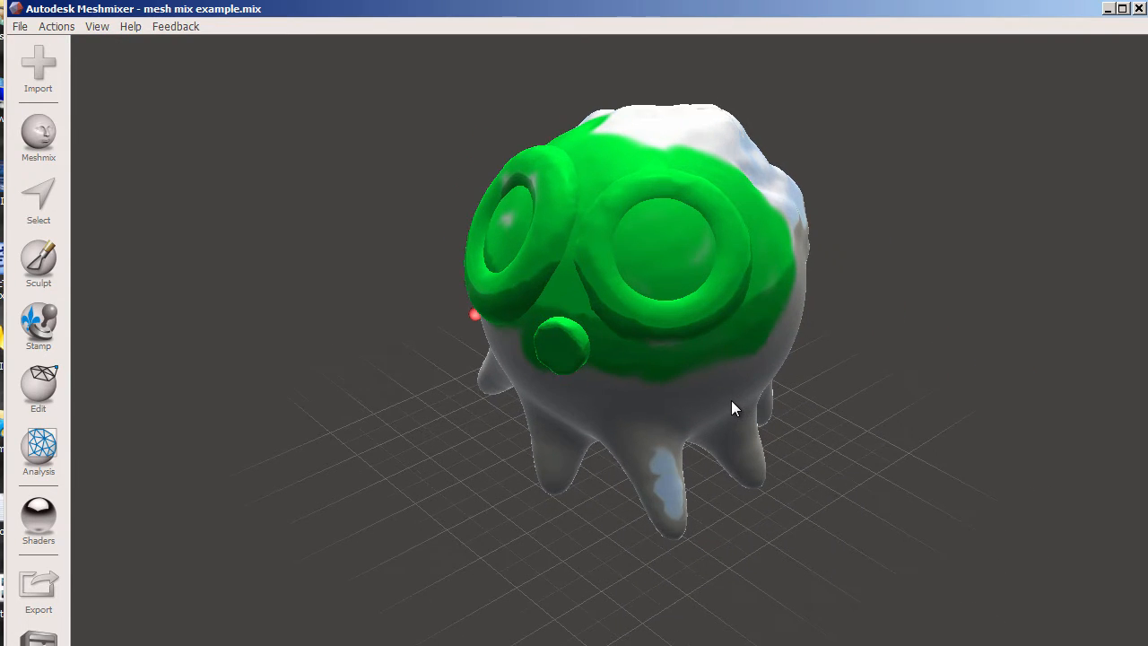
right_drag(731, 400, 790, 460)
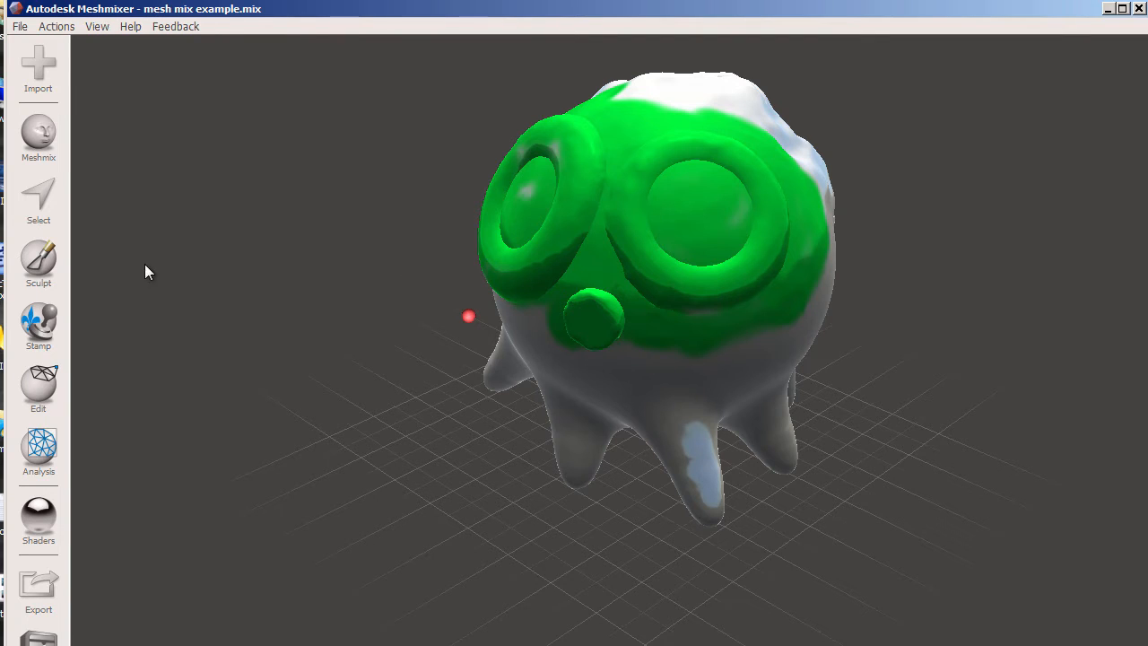
Mirror the remaining creature across a plane moved along the blue axis to just beside its body, and accept the result.
click(45, 377)
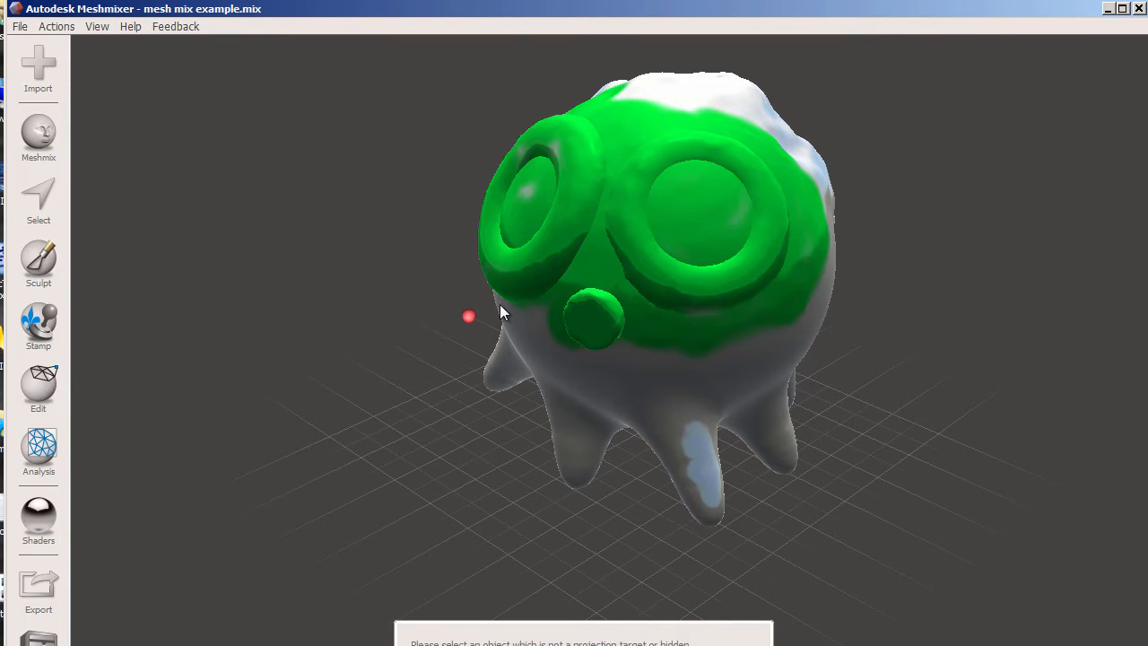
click(626, 335)
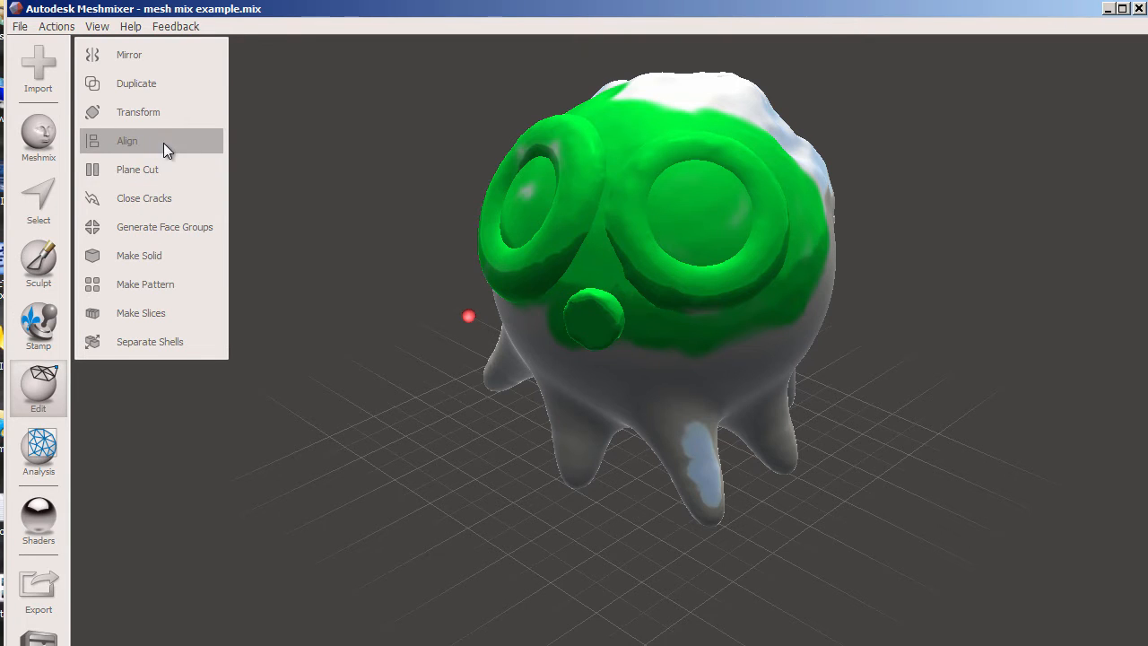
click(140, 61)
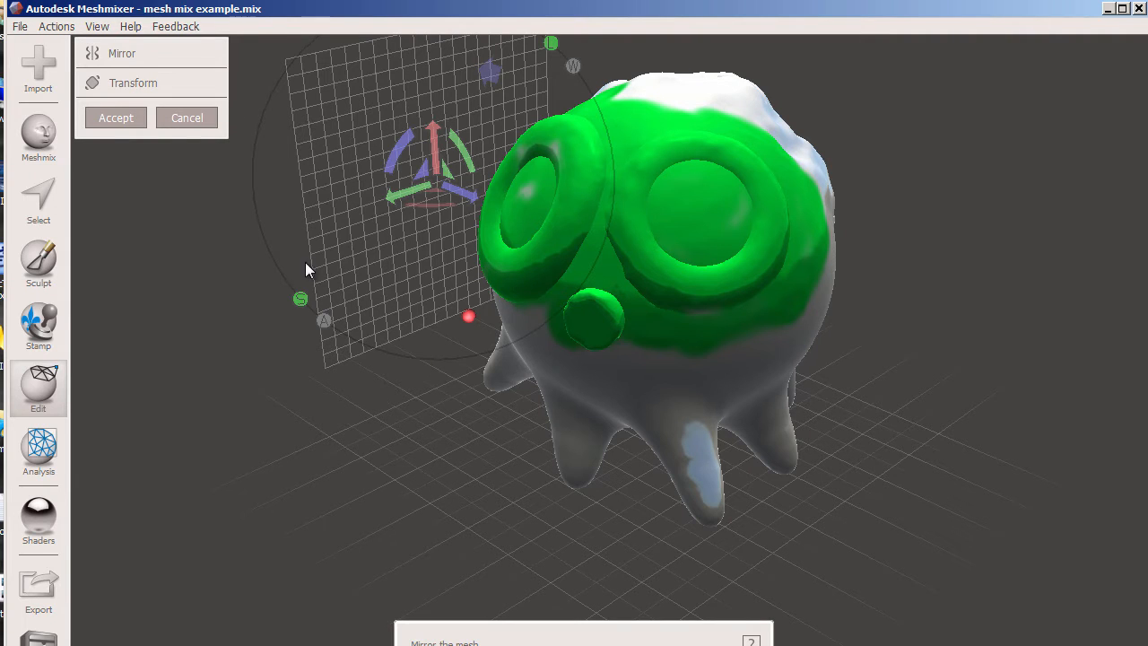
right_drag(362, 284, 481, 370)
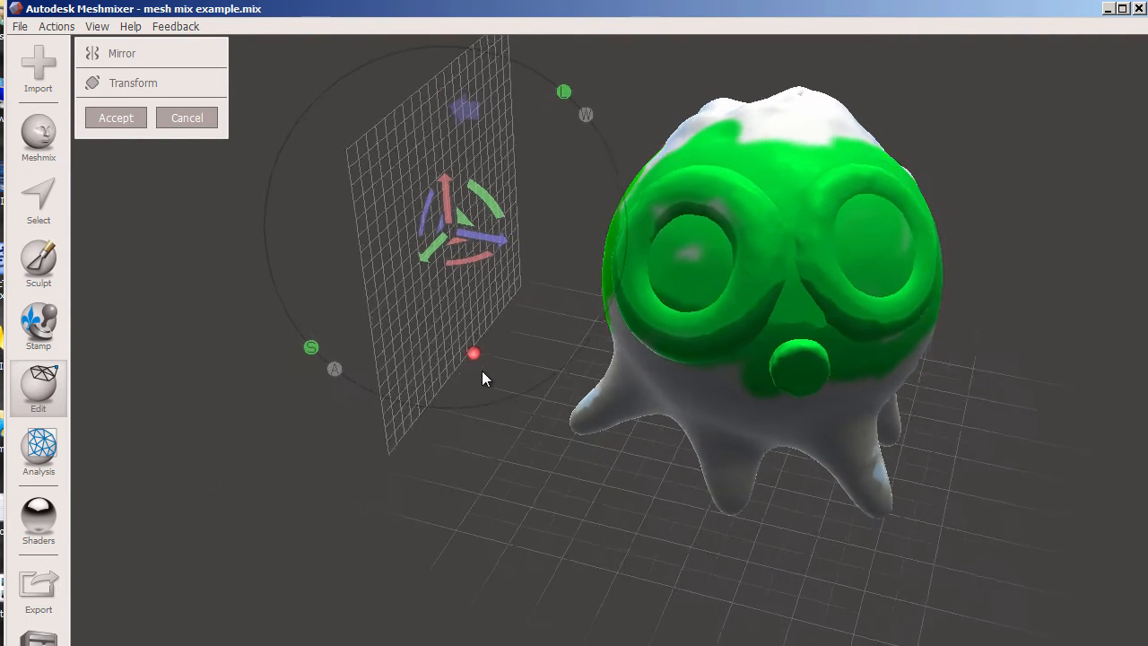
drag(481, 230, 601, 276)
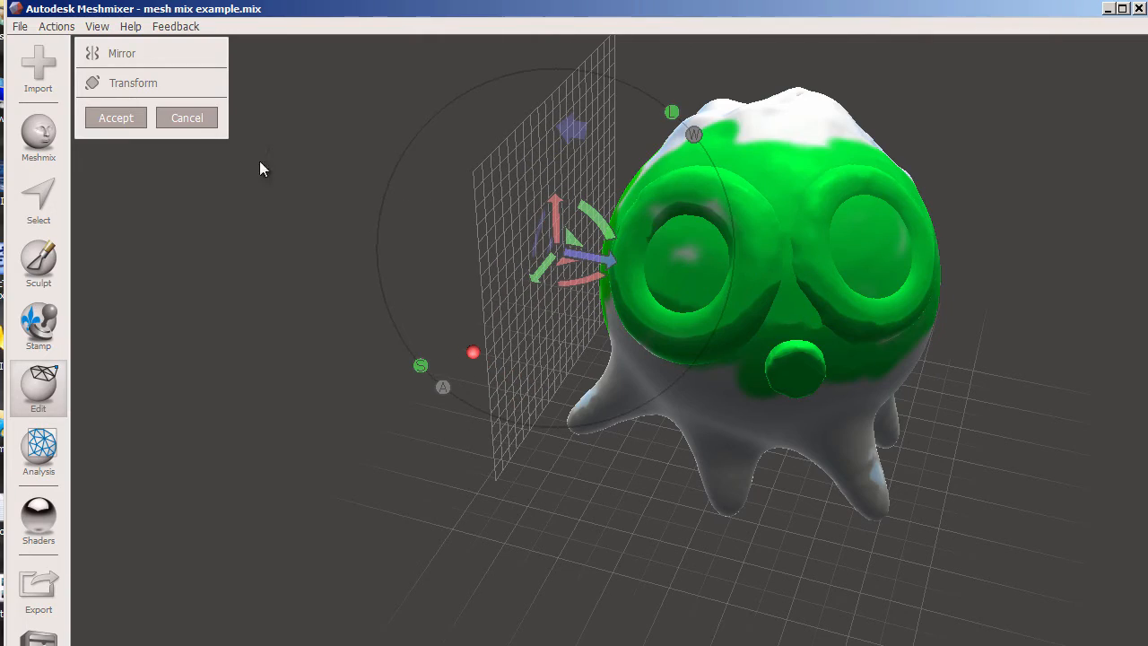
click(128, 118)
right_drag(544, 390, 606, 385)
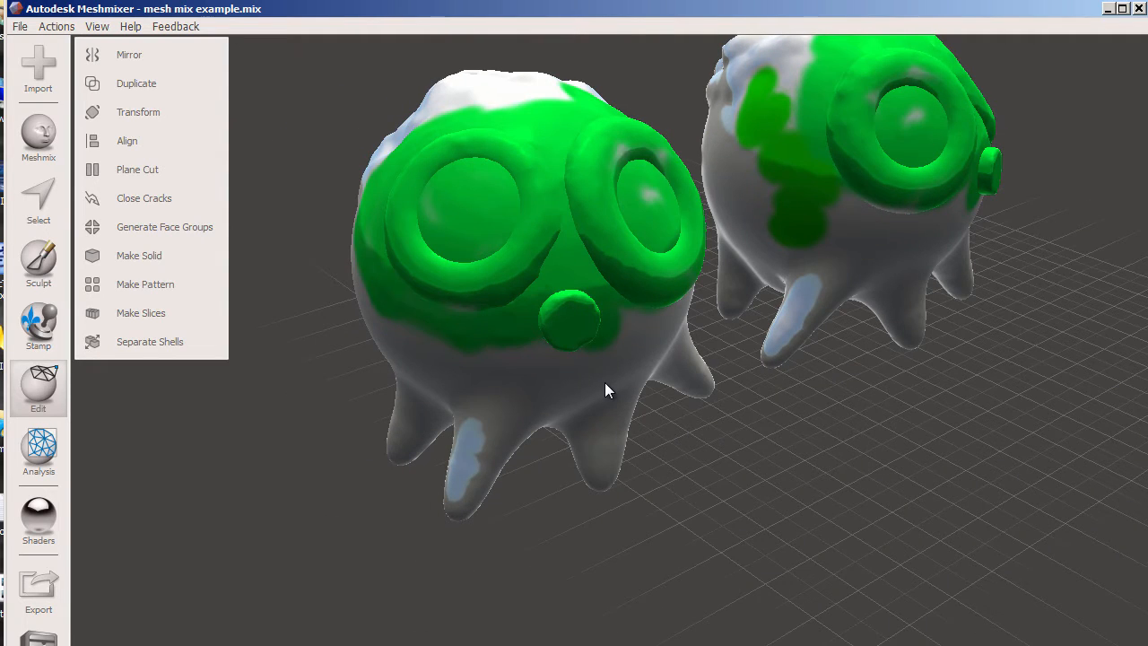
right_drag(605, 383, 493, 398)
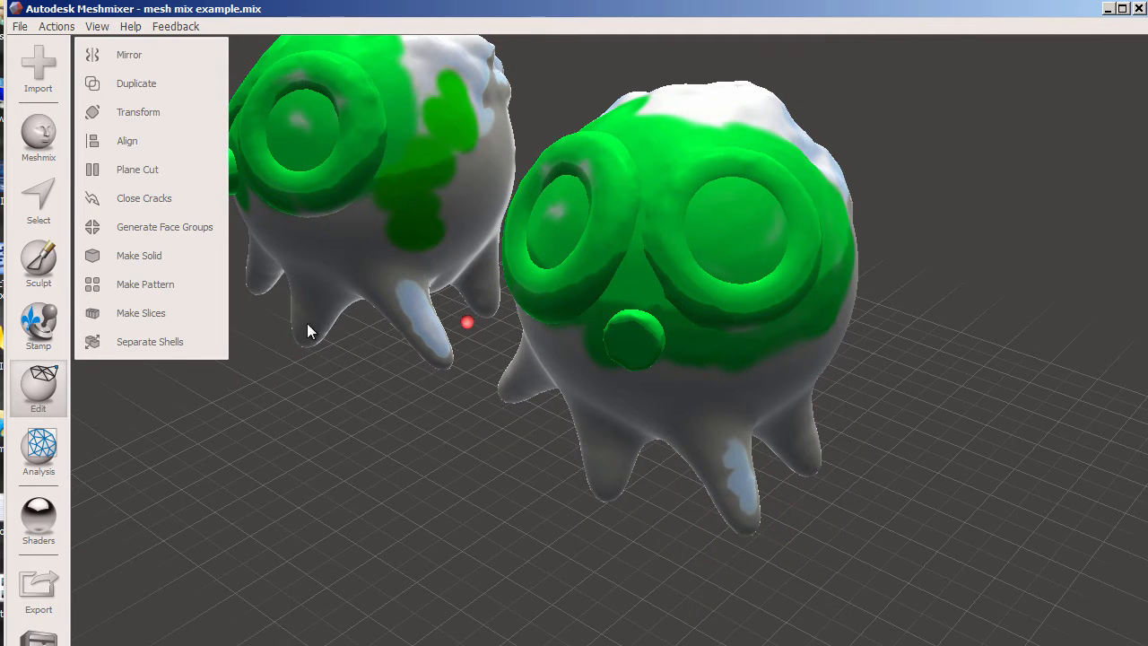
Delete the mirrored pair and undo back to the single original creature.
key(Delete)
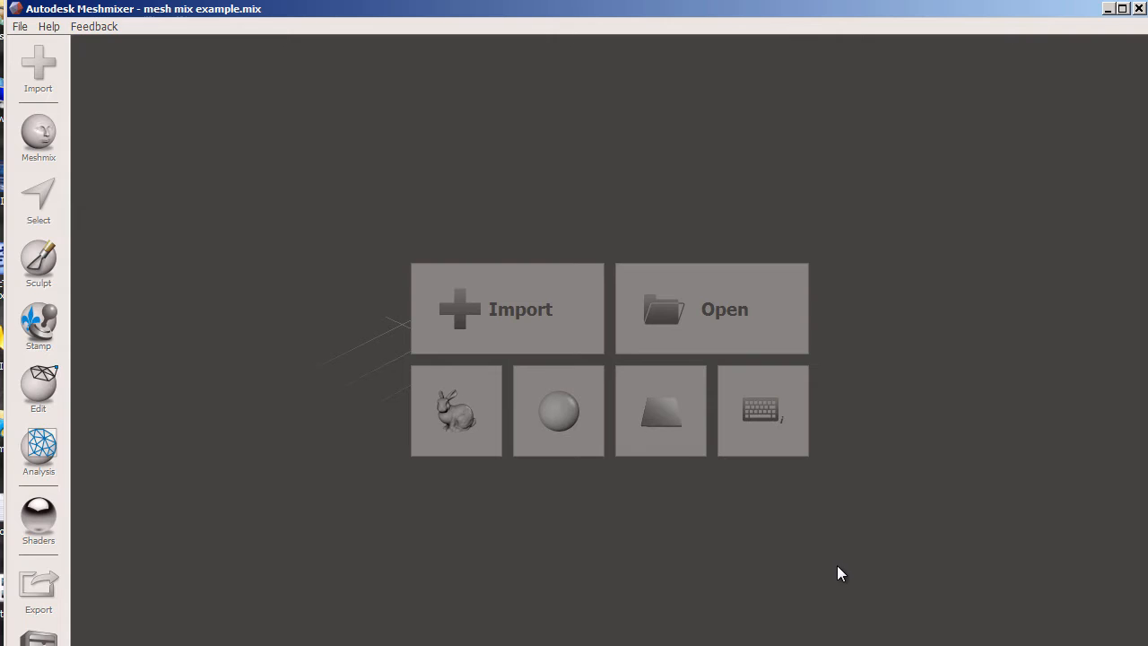
key(ctrl+z)
middle_drag(823, 536, 777, 465)
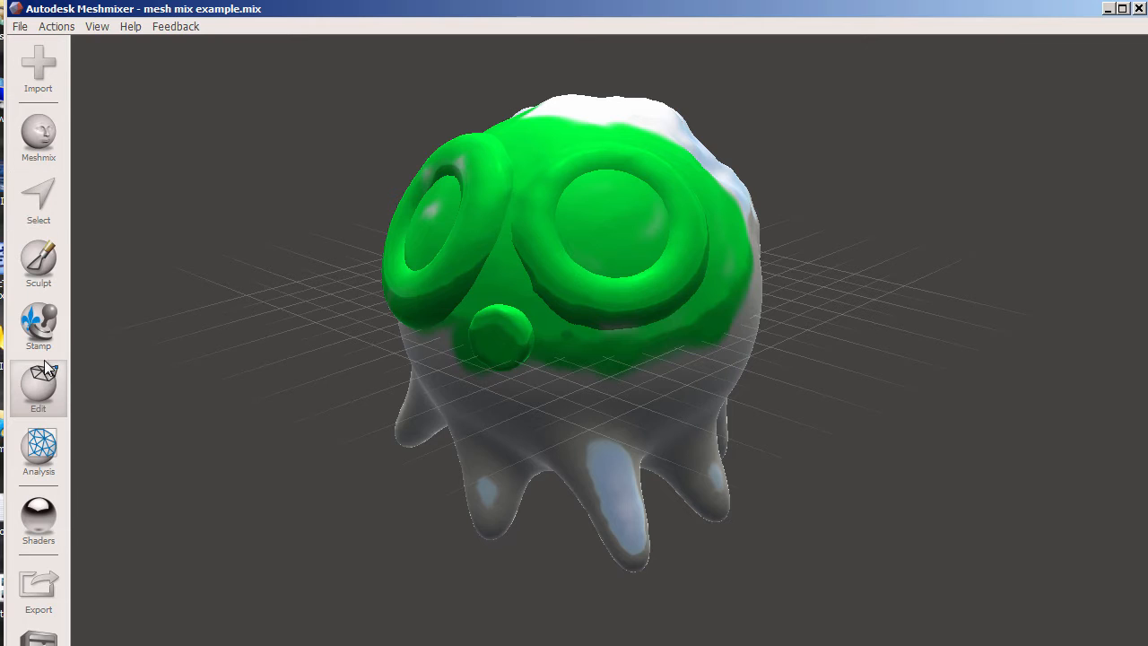
Transform the creature by raising it along the green axis until its legs sit higher on the grid, and accept.
click(51, 399)
click(148, 113)
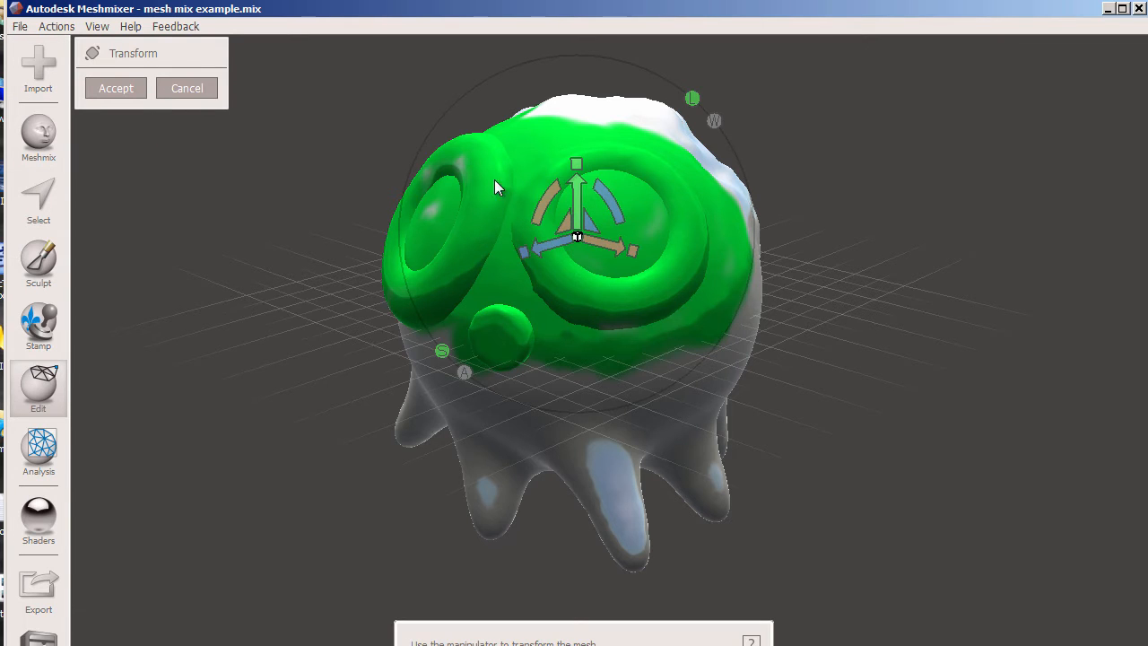
drag(579, 218, 584, 0)
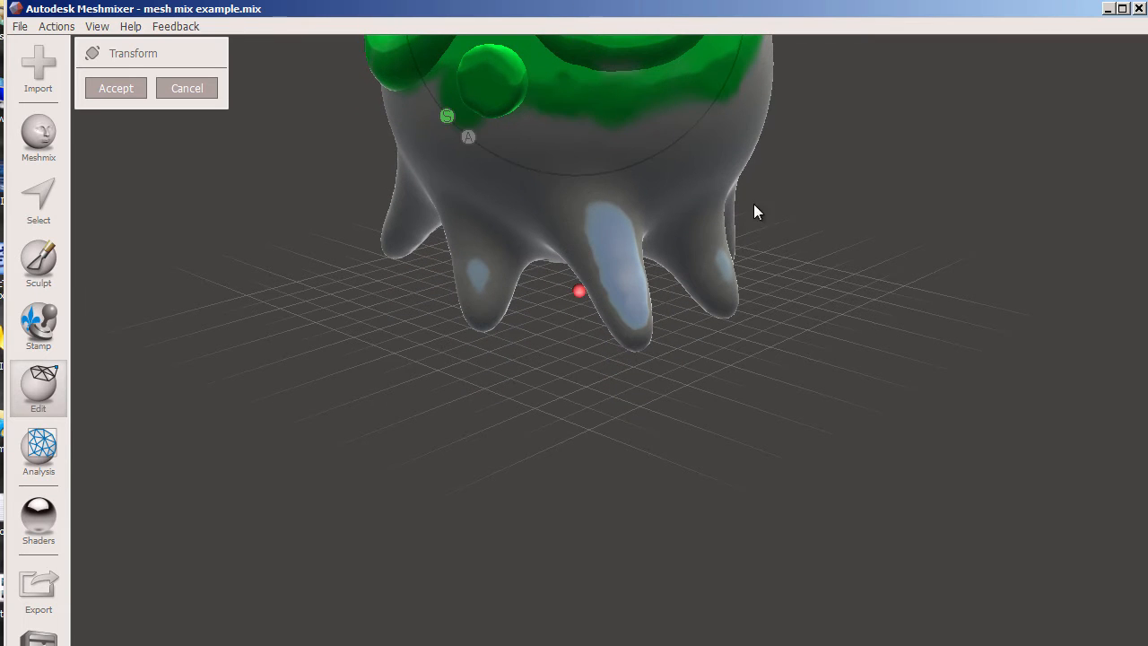
right_drag(754, 204, 855, 330)
click(122, 92)
Mirror the creature with the mirror plane moved along the blue axis from its centre to outside its body, and accept.
middle_drag(583, 328, 481, 524)
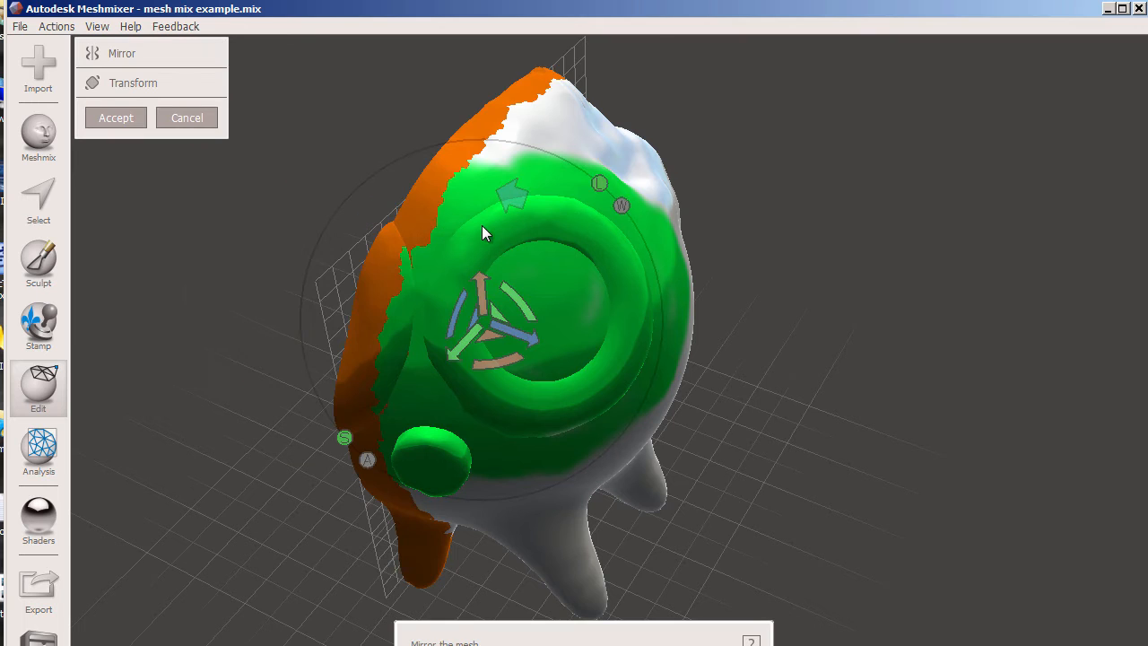
middle_drag(482, 227, 651, 204)
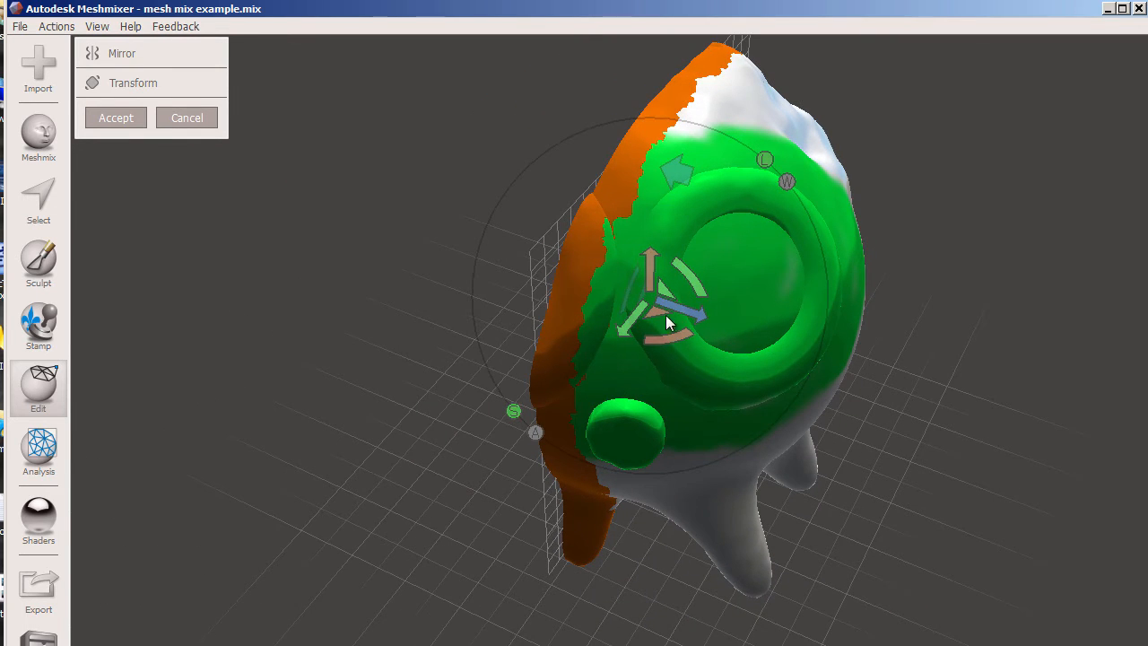
drag(685, 312, 411, 225)
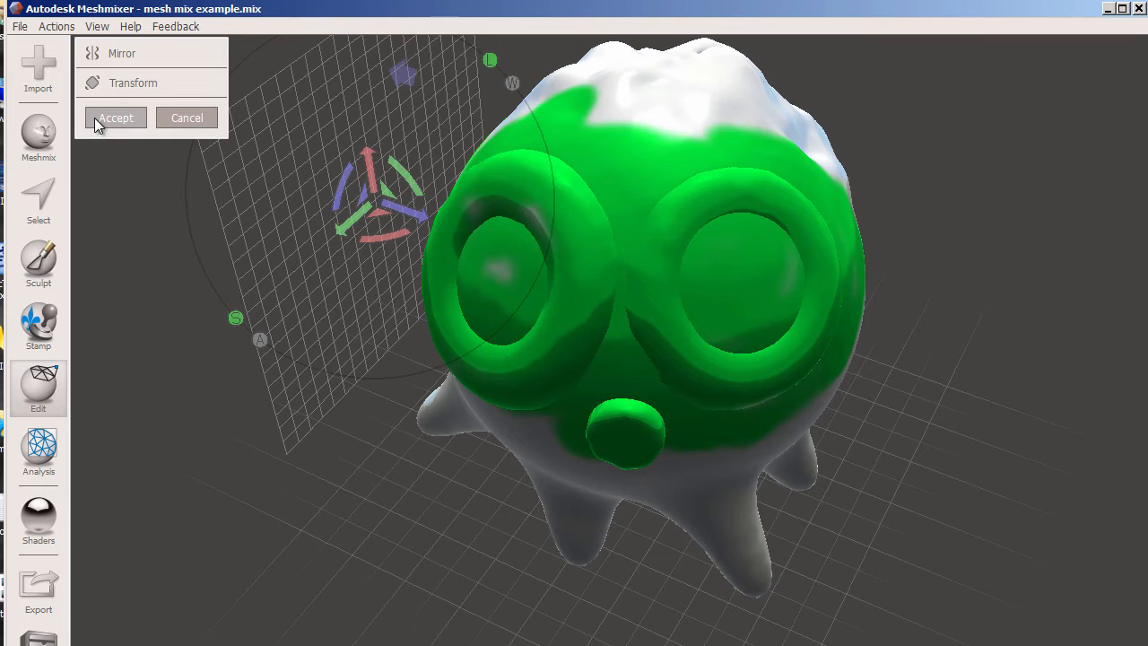
click(101, 119)
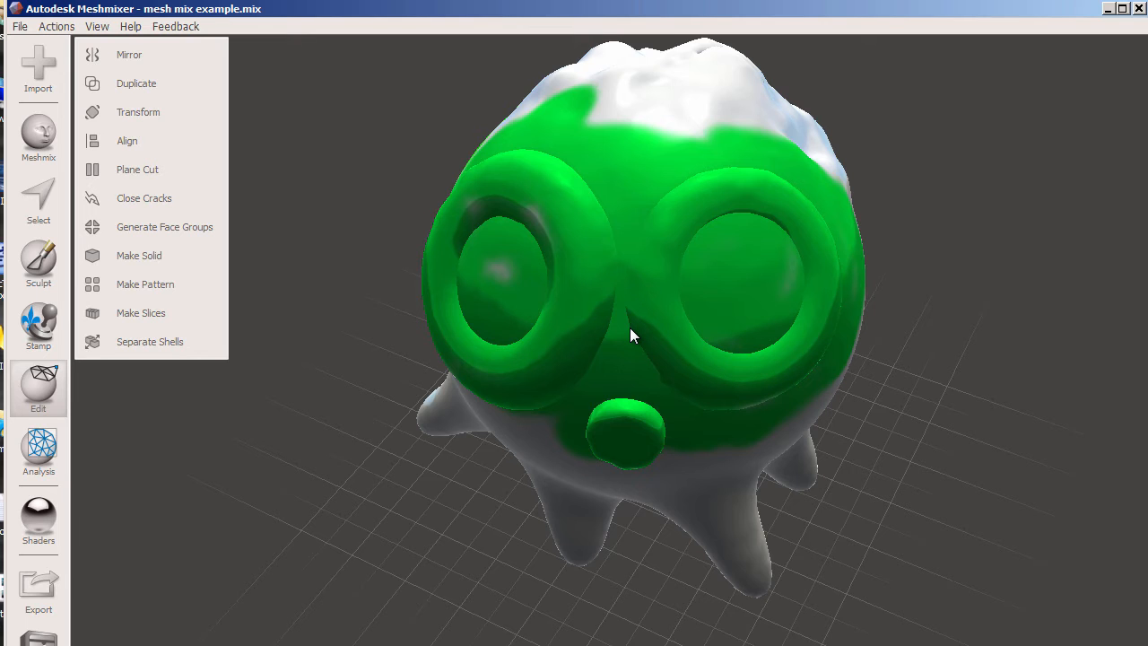
right_drag(648, 395, 476, 350)
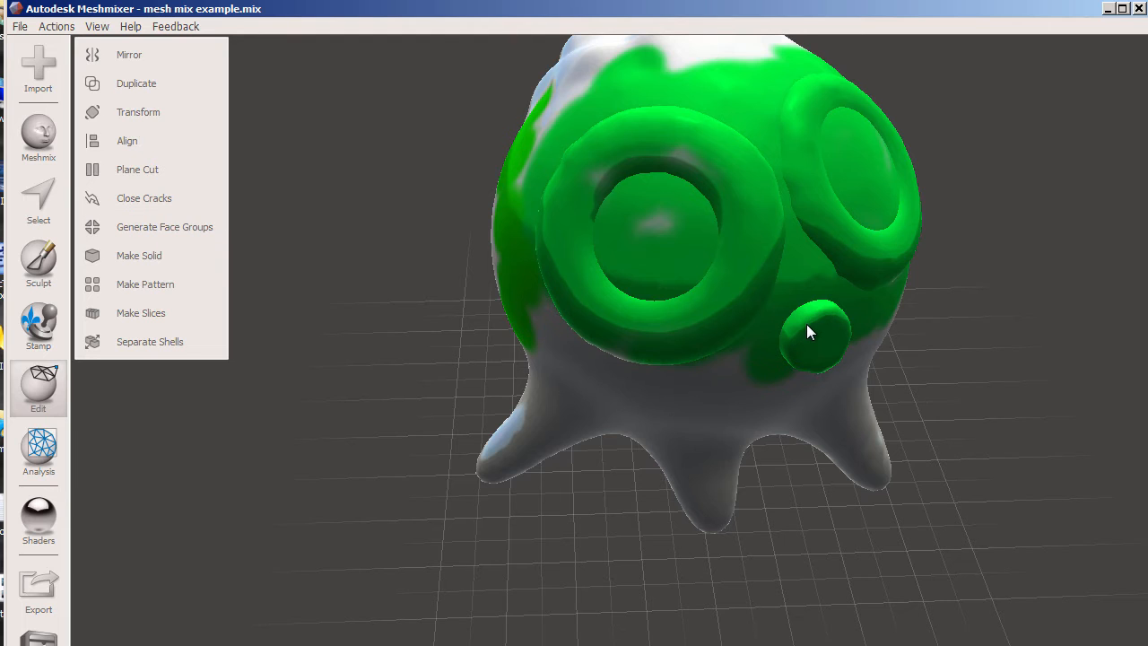
right_drag(806, 326, 640, 361)
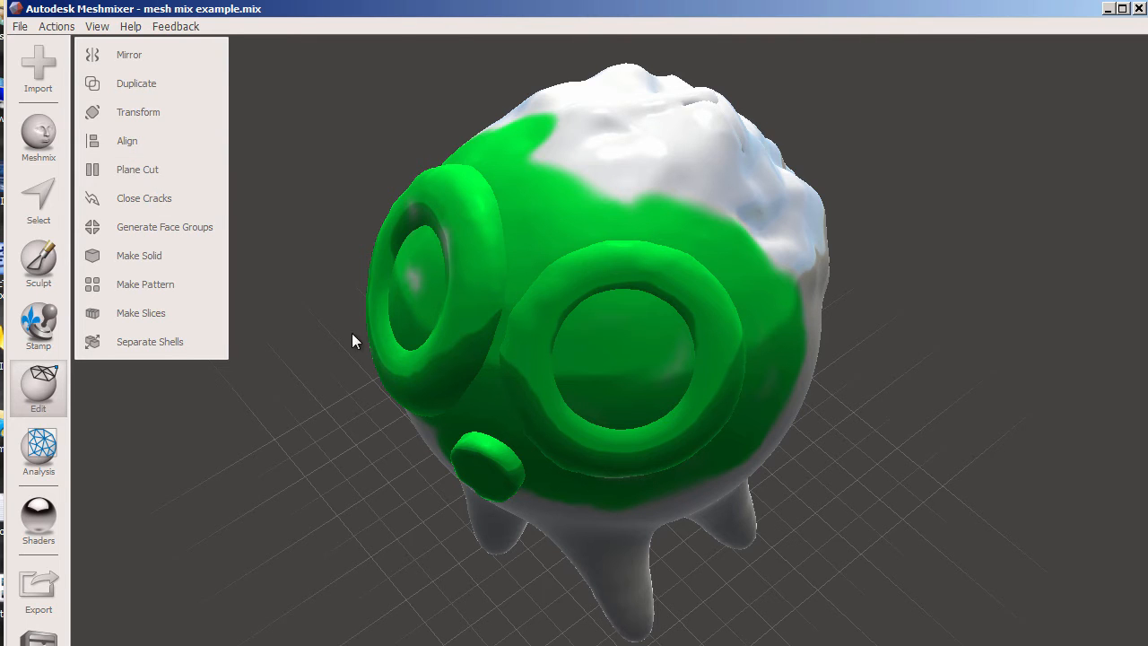
middle_drag(352, 333, 383, 265)
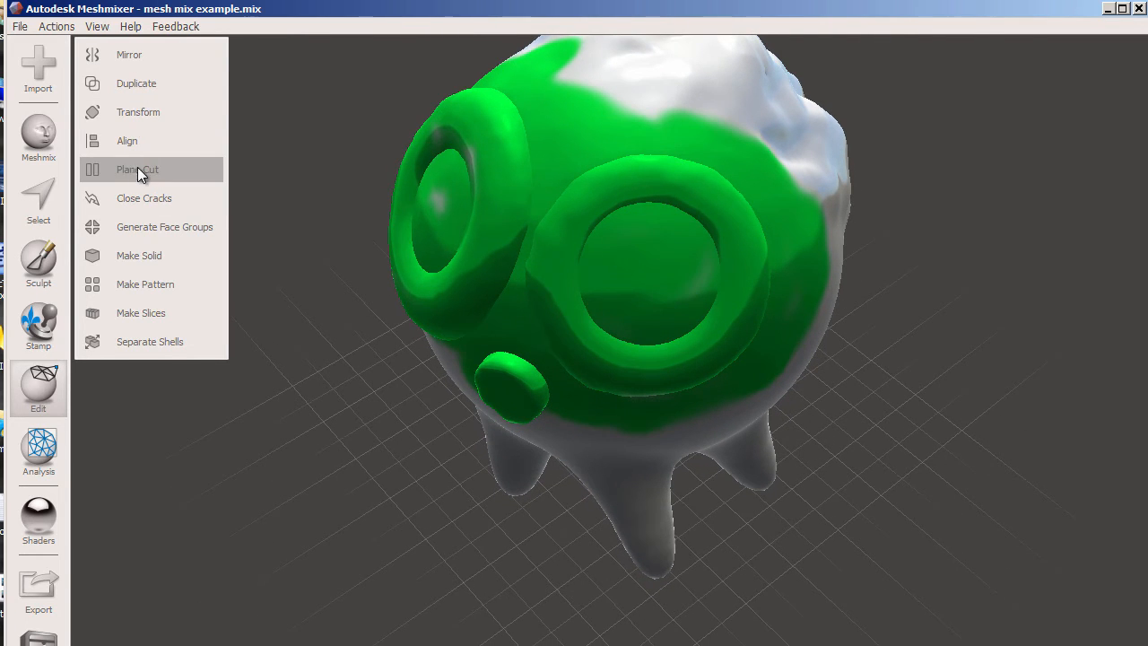
Start a Plane Cut on the creature, moving the plane along the blue axis to beside its body and rotating it to horizontal.
click(137, 169)
right_drag(576, 384, 666, 479)
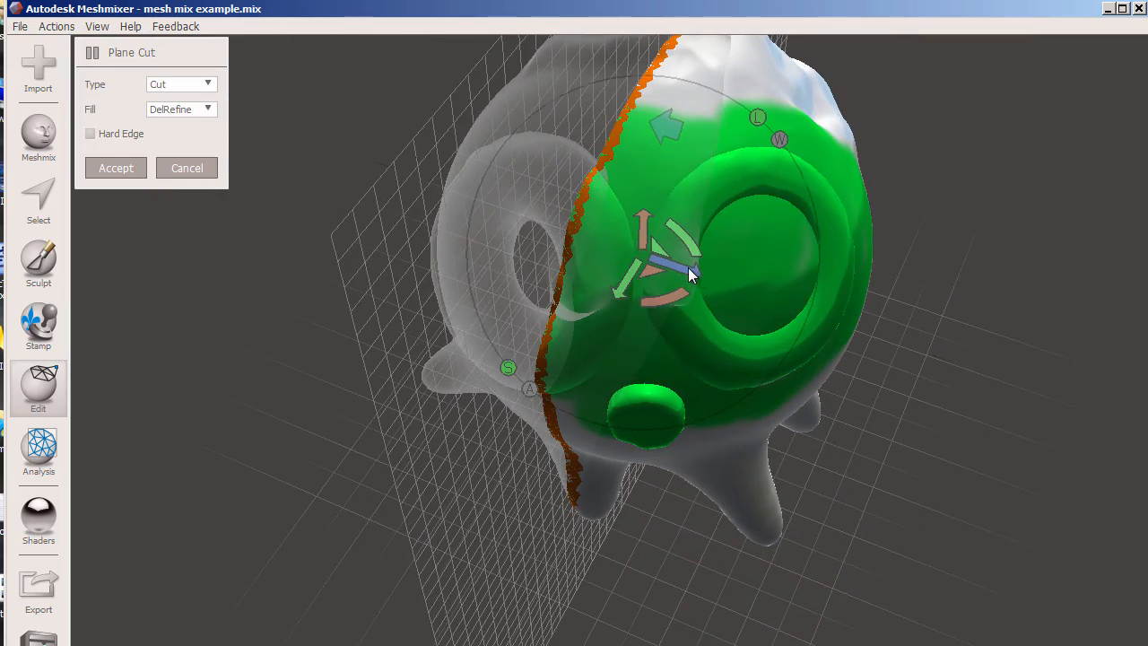
drag(688, 267, 429, 206)
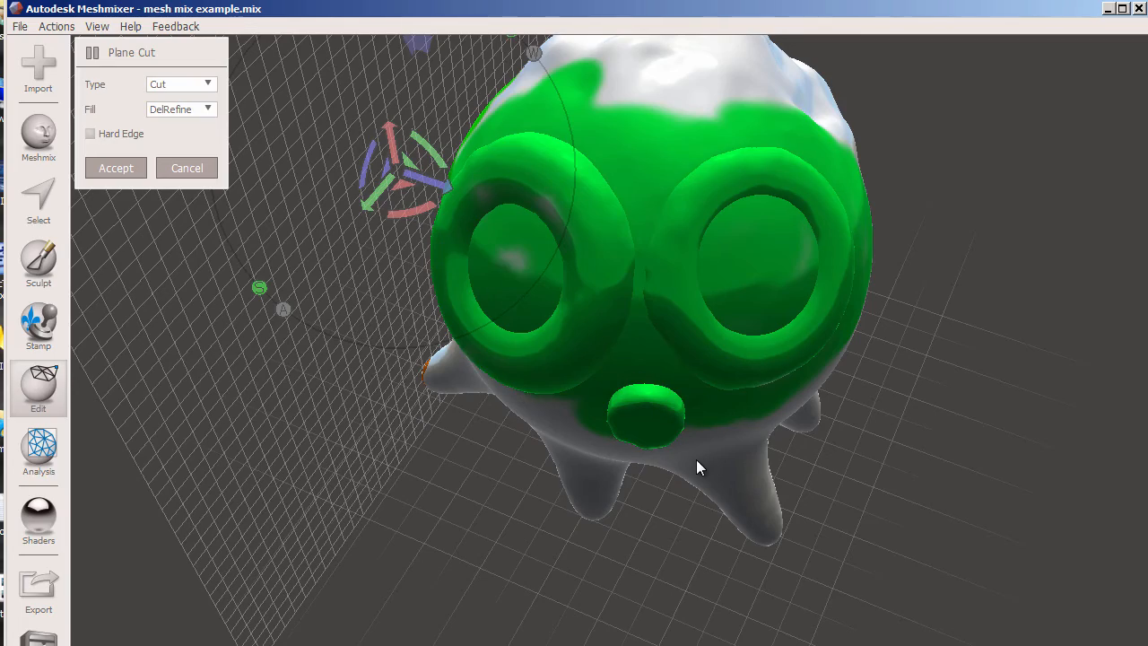
right_drag(696, 459, 539, 355)
drag(450, 178, 315, 78)
right_drag(406, 152, 447, 211)
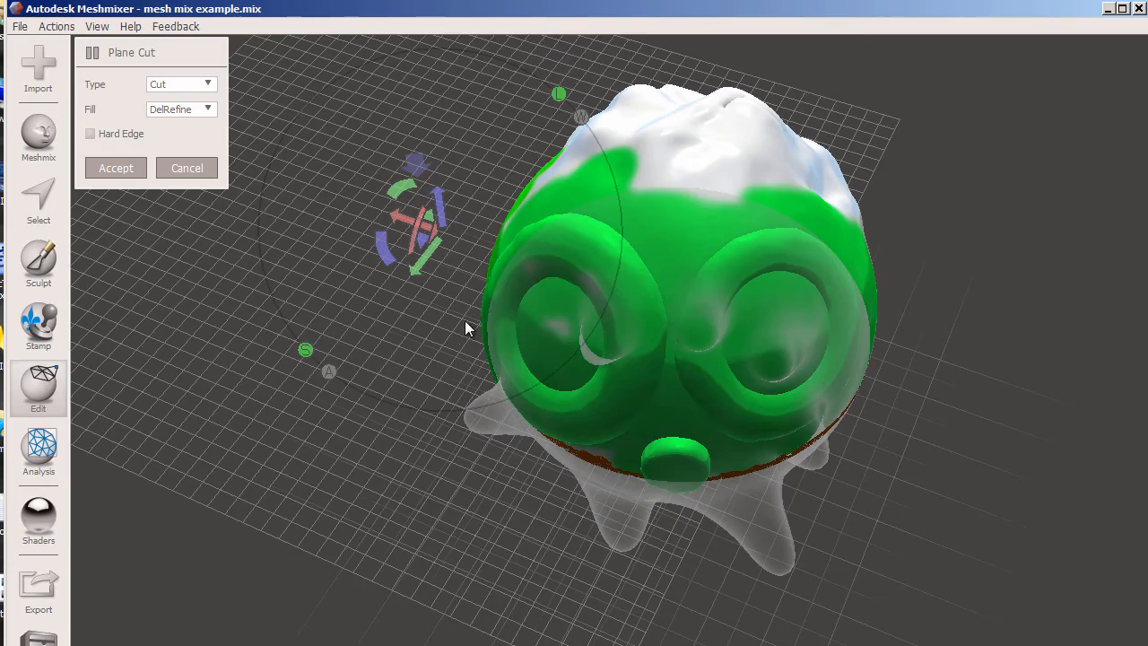
right_drag(464, 326, 536, 327)
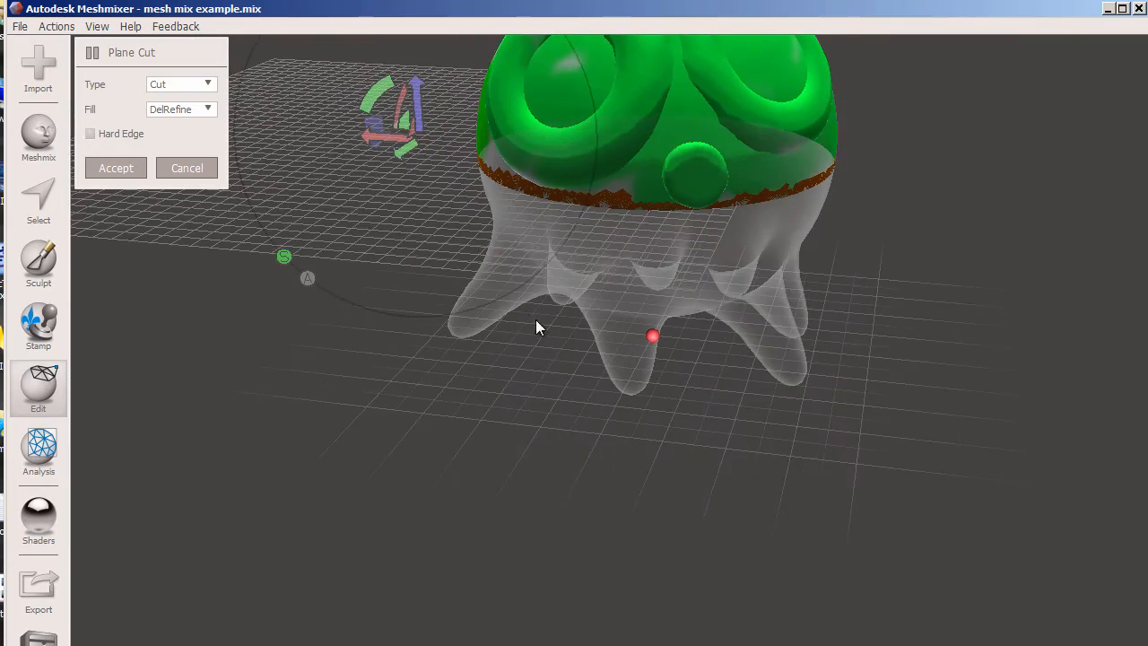
Lower the horizontal cutting plane to the leg tips, shift it under the body, and accept with type Cut.
drag(417, 104, 438, 273)
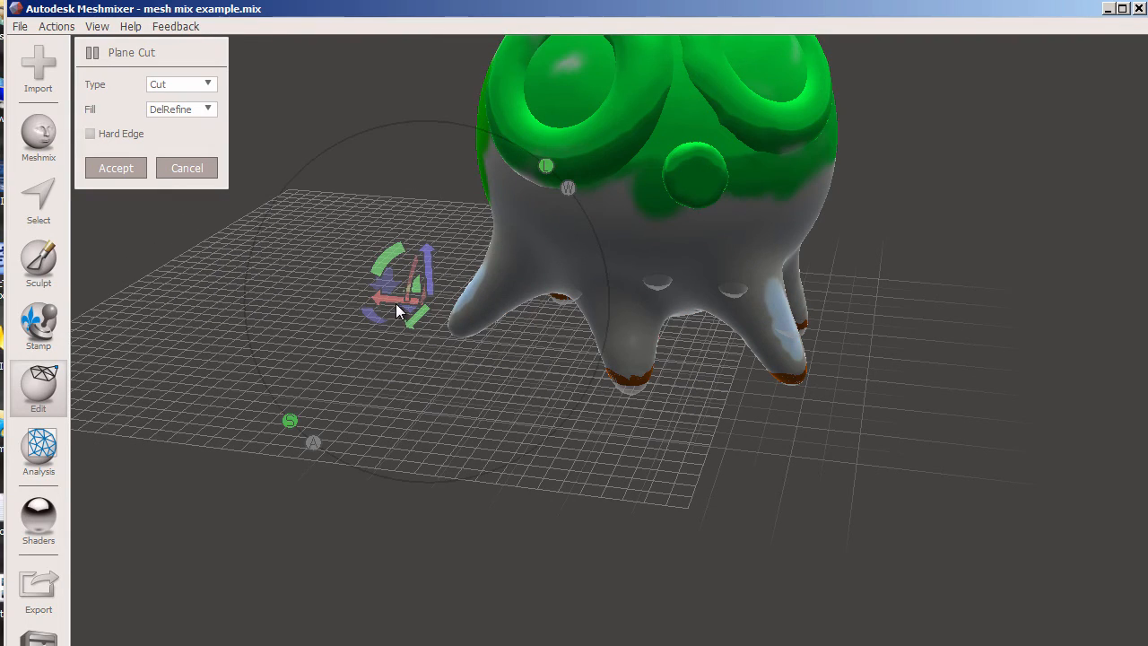
drag(395, 303, 554, 328)
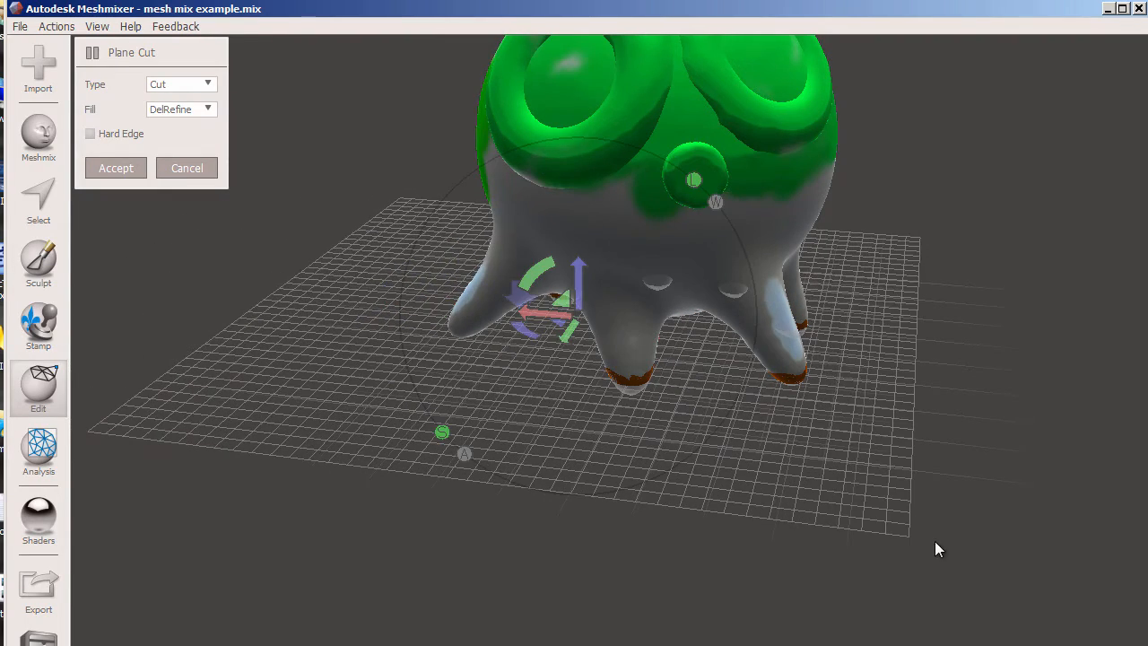
right_drag(935, 549, 721, 380)
right_drag(639, 332, 483, 391)
drag(580, 276, 580, 273)
right_drag(661, 429, 502, 359)
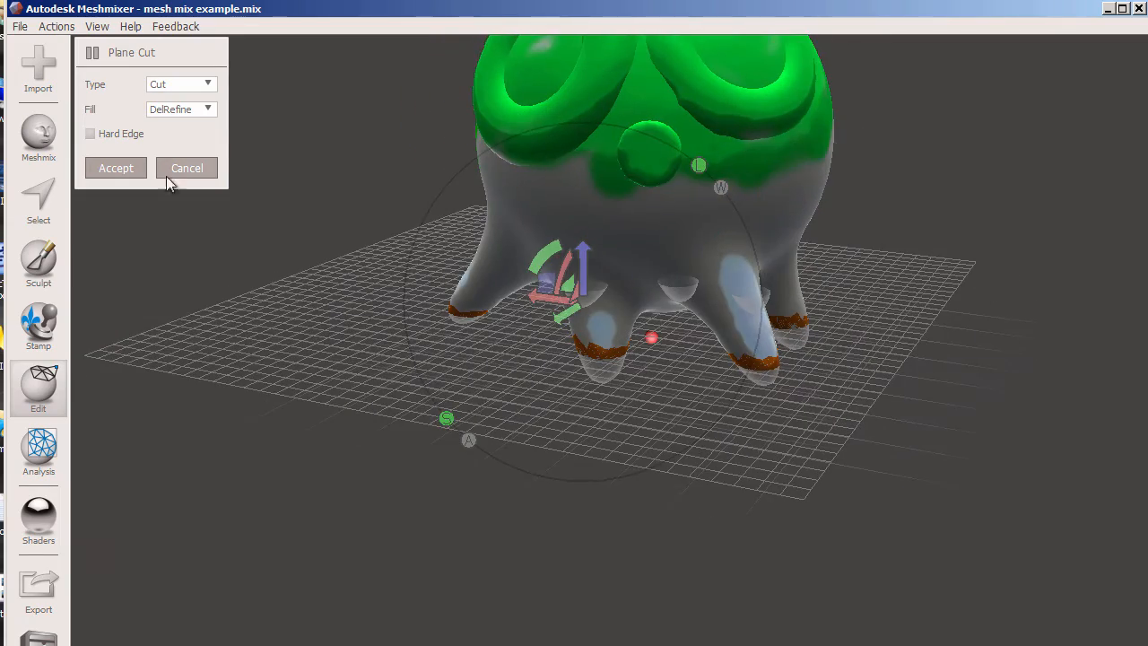
click(183, 86)
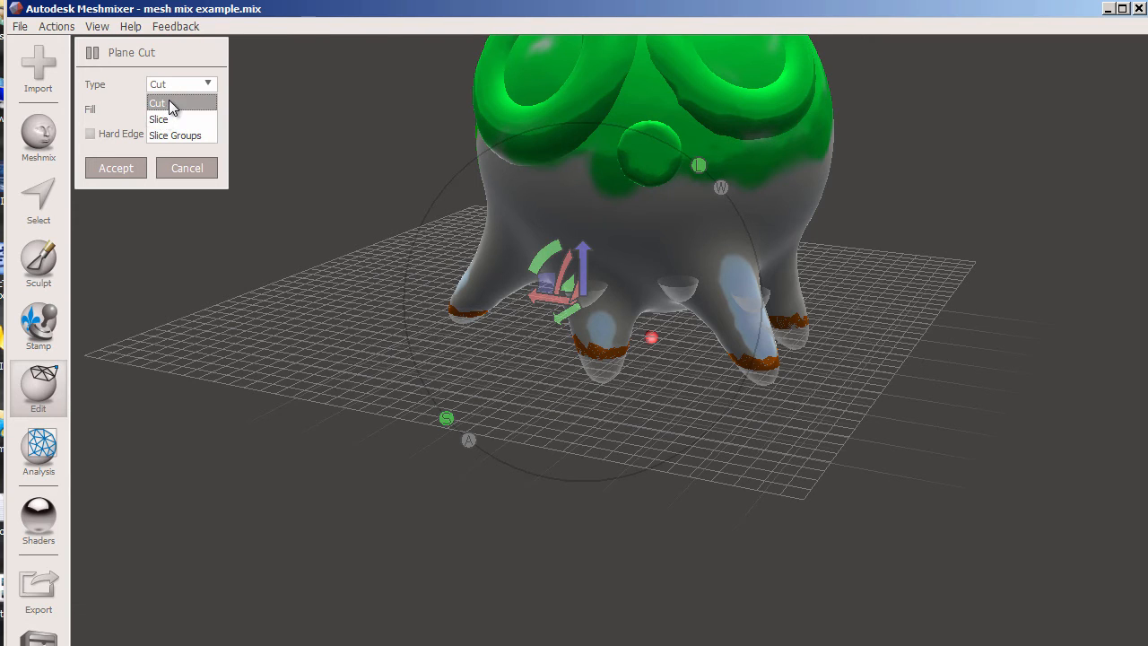
click(117, 169)
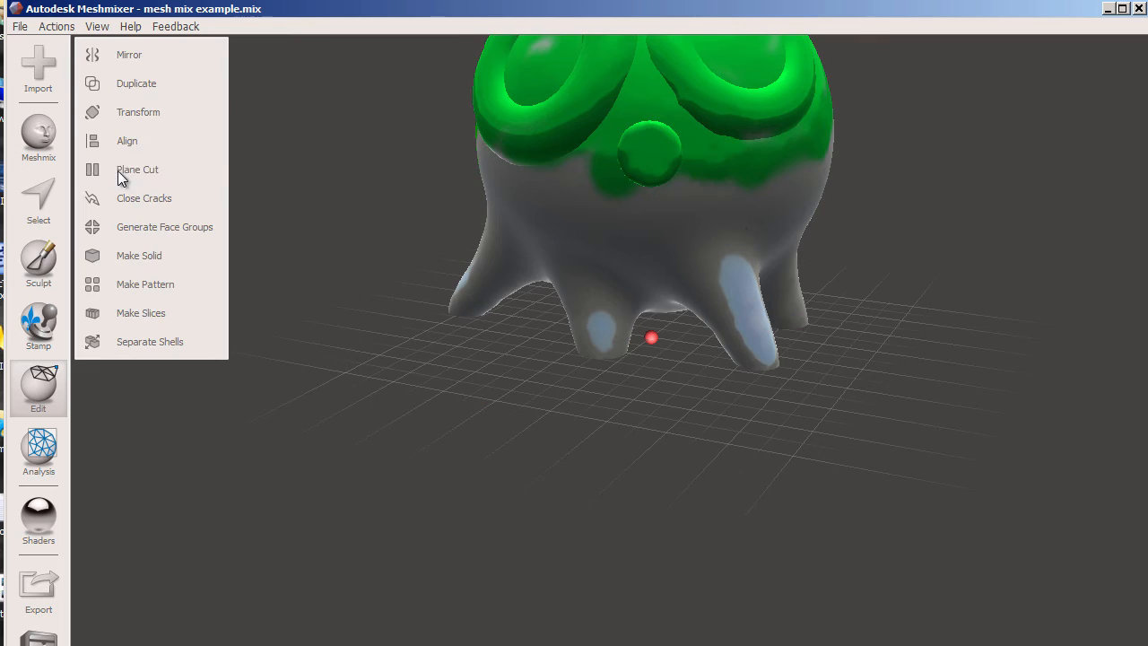
Run Plane Cut on the leg tips with the type set to Slice, and accept.
right_drag(611, 346, 521, 368)
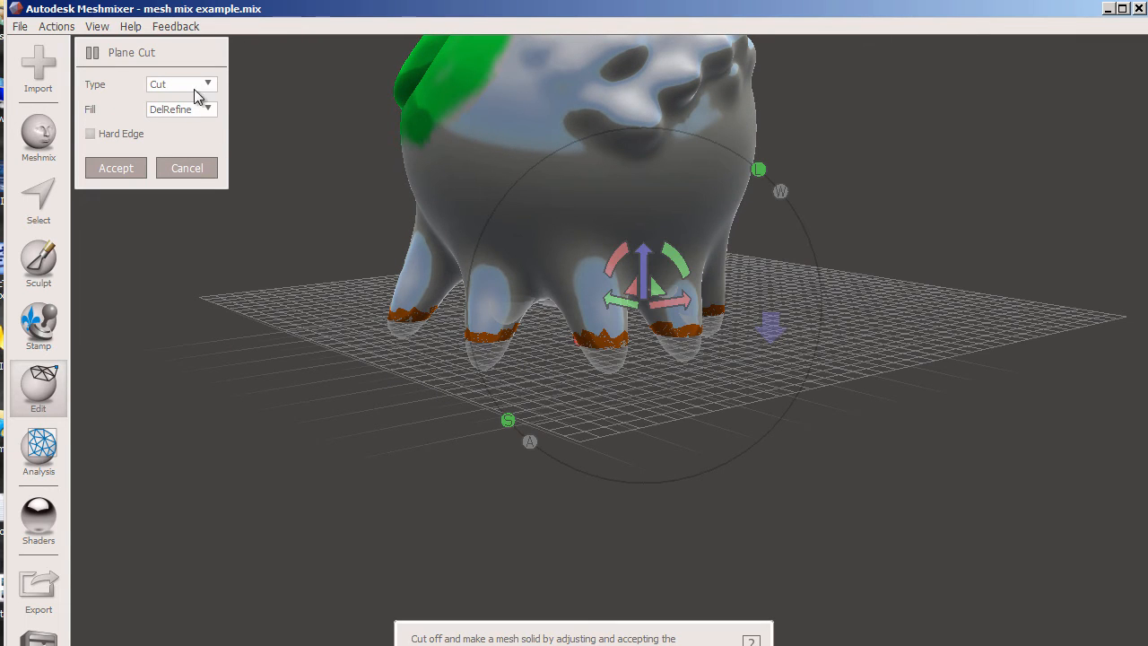
click(199, 85)
click(158, 119)
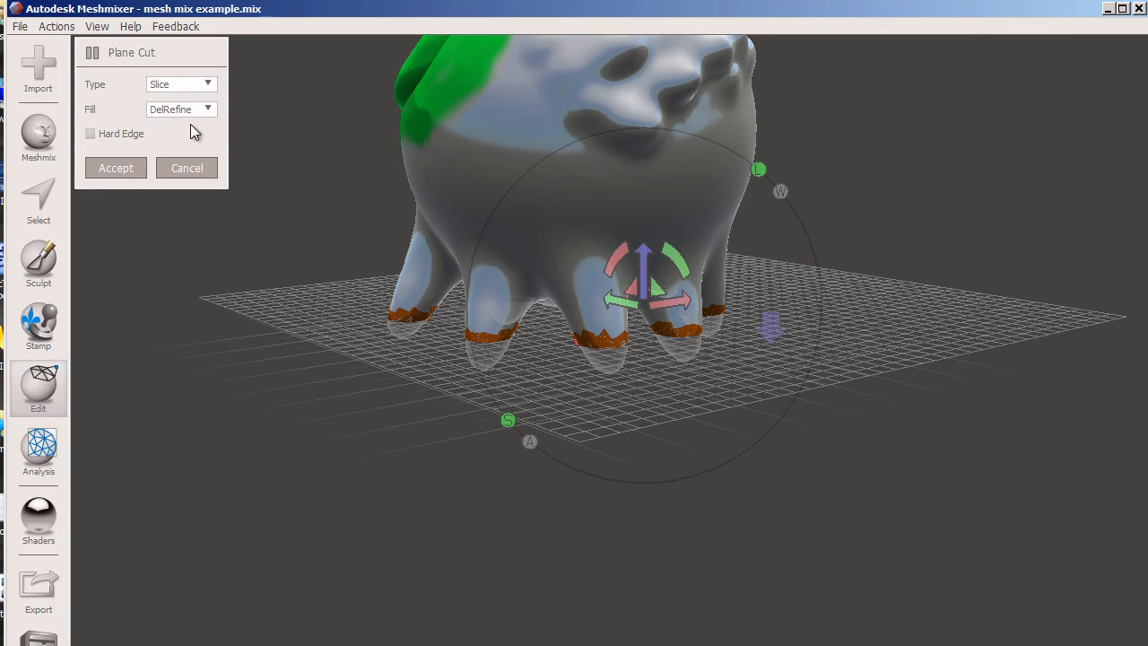
click(123, 169)
Examine the sliced leg tips up close from several sides.
right_drag(503, 333, 602, 348)
right_drag(450, 335, 459, 287)
scroll(561, 324, up, 5)
right_drag(404, 212, 844, 299)
scroll(700, 326, down, 3)
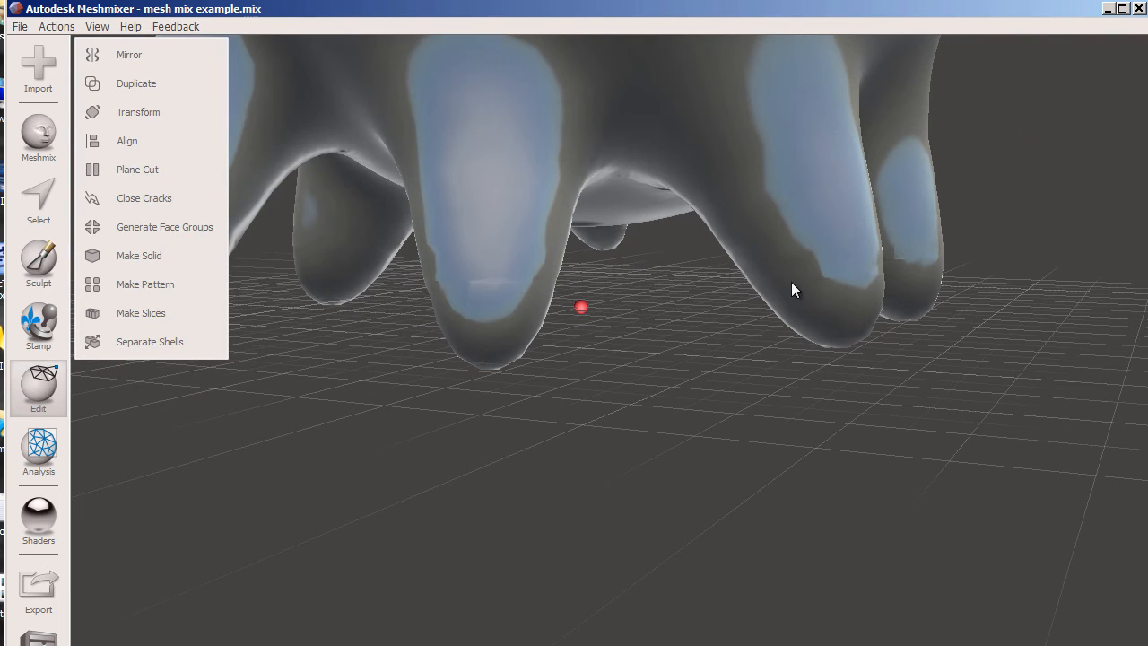
right_drag(682, 337, 588, 355)
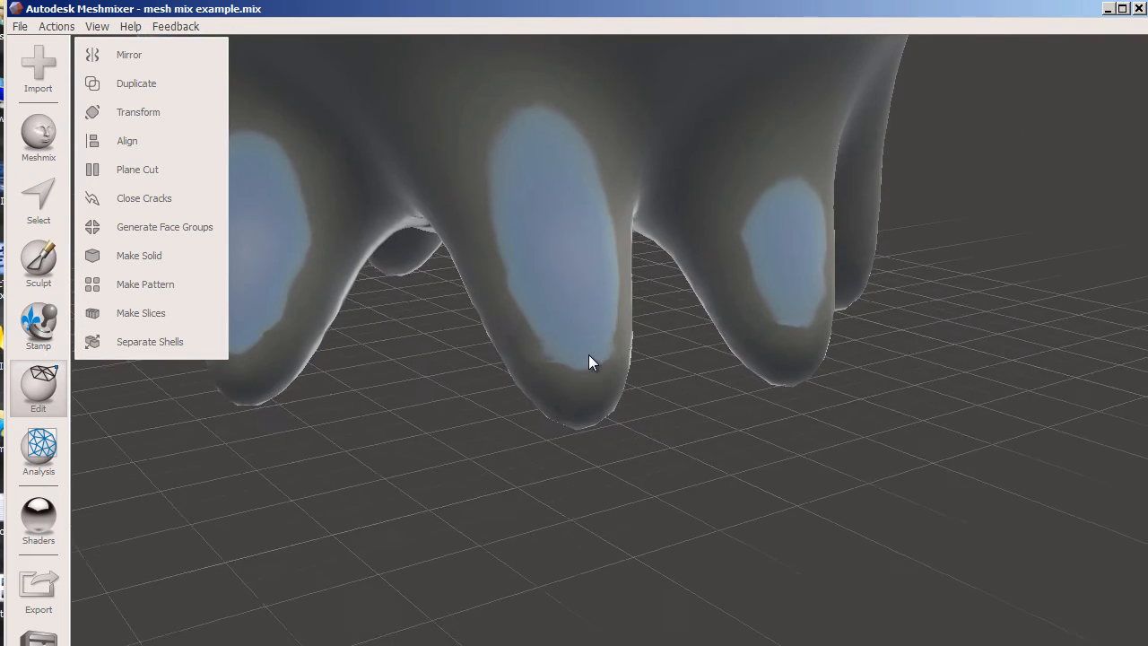
scroll(588, 356, down, 5)
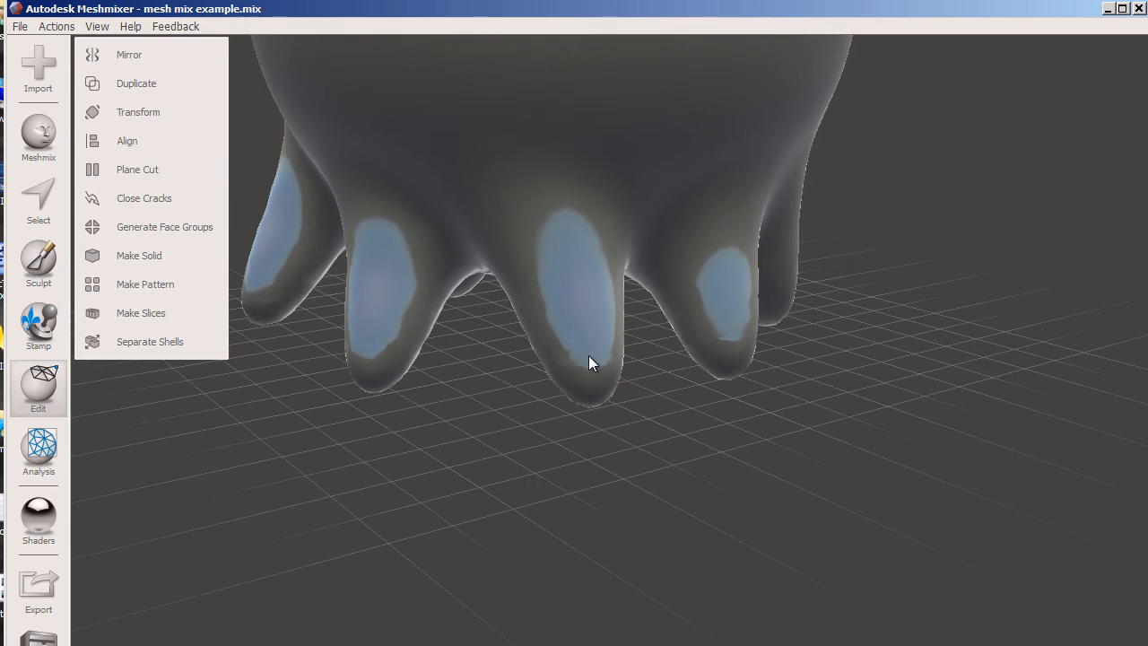
Cut off the leg tips flat using Plane Cut with type Cut at the same plane height, and accept.
key(c)
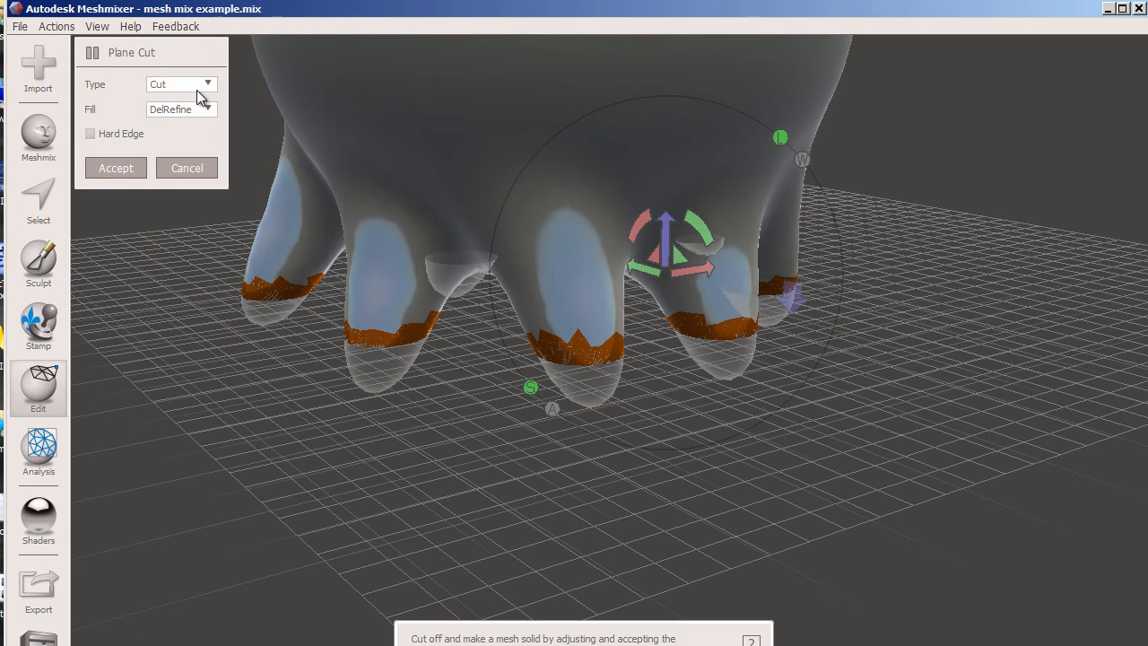
click(122, 168)
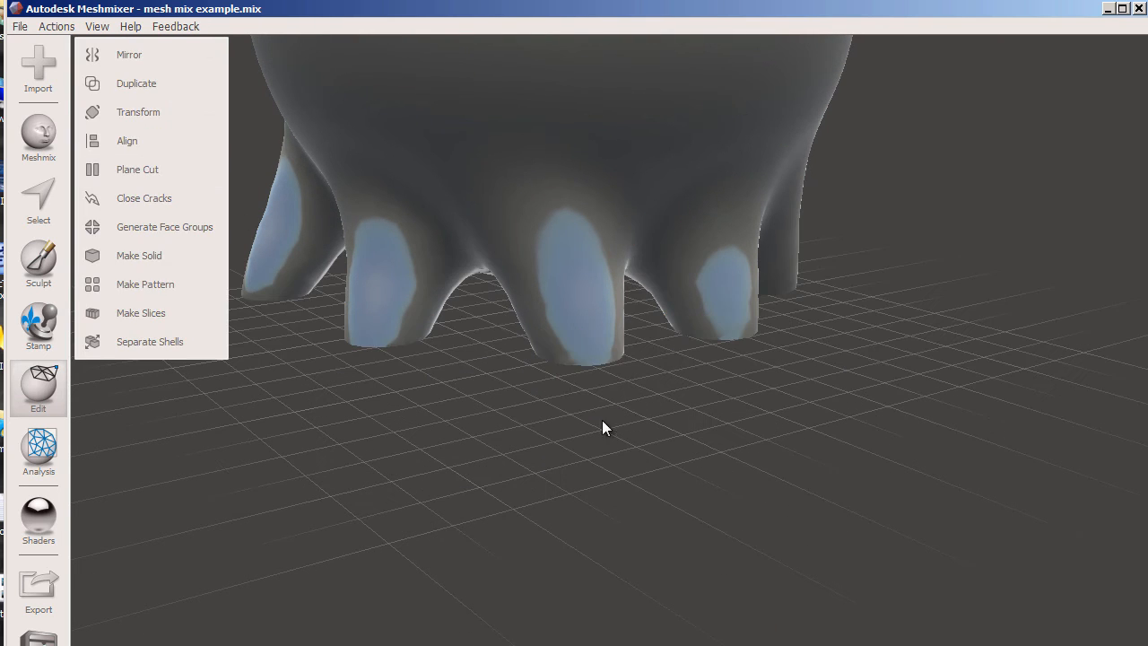
middle_drag(549, 388, 752, 419)
scroll(730, 420, up, 2)
scroll(730, 420, down, 5)
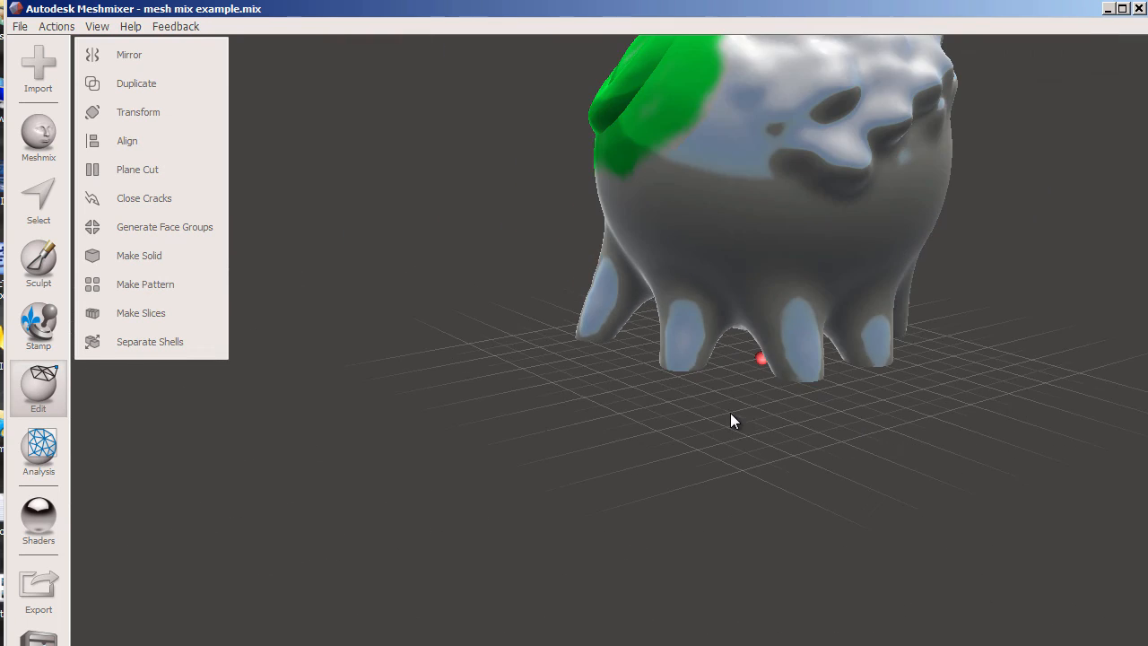
right_drag(730, 412, 508, 366)
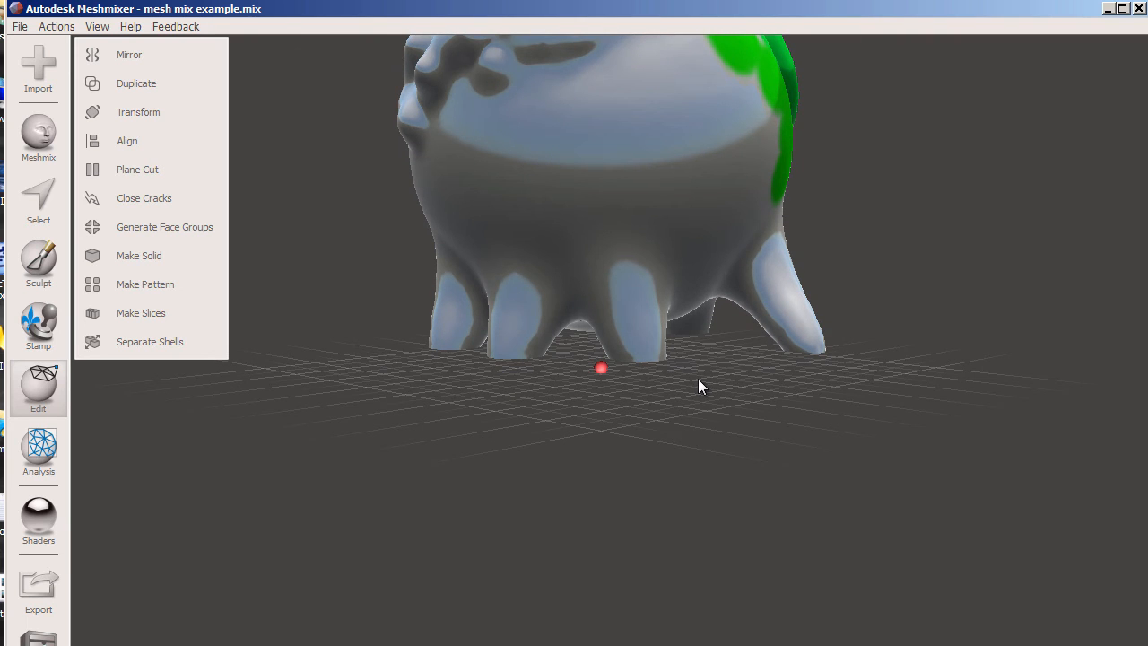
right_drag(674, 364, 633, 294)
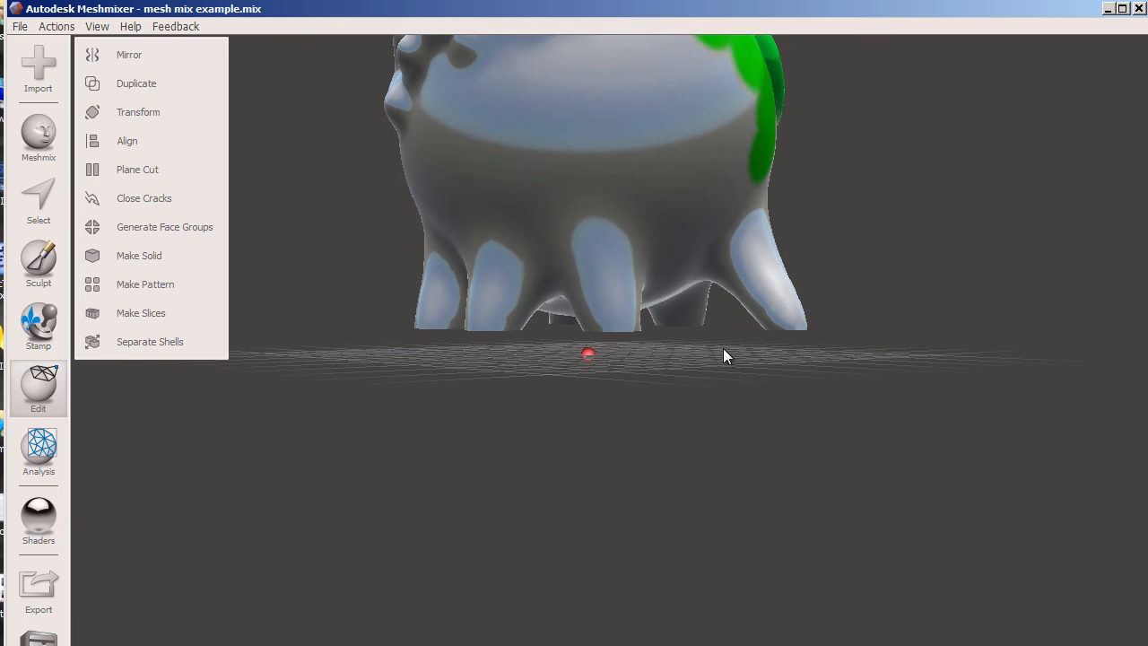
right_drag(725, 355, 694, 393)
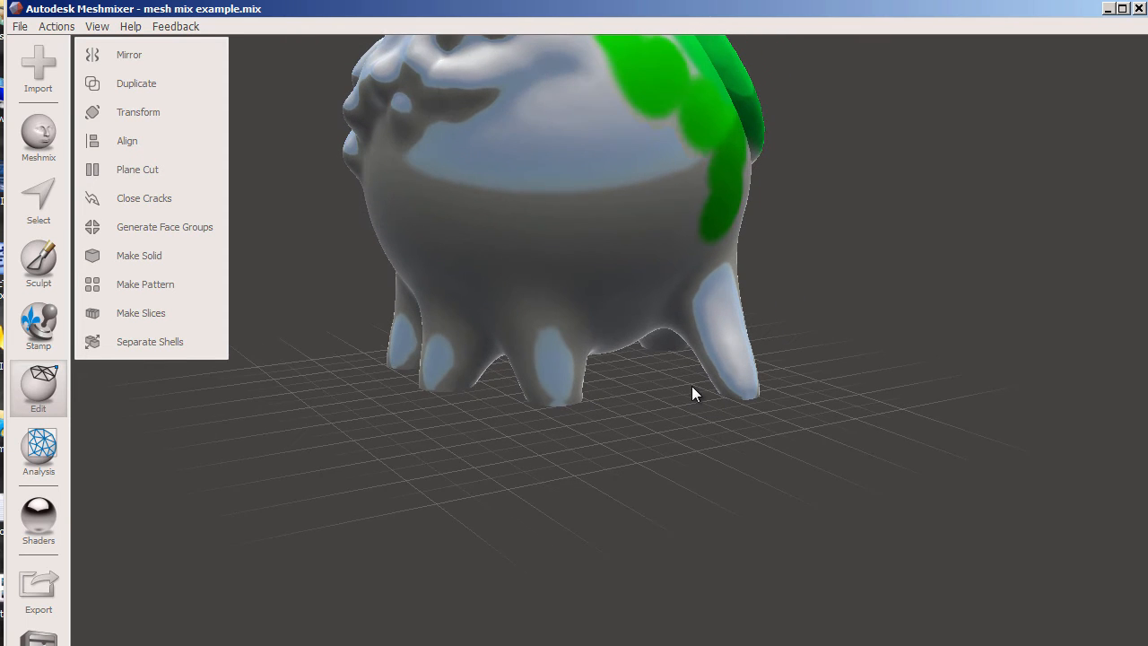
Transform the creature down along the green axis until its flat feet rest on the grid, and accept.
click(141, 113)
drag(560, 68, 562, 85)
right_drag(626, 383, 601, 366)
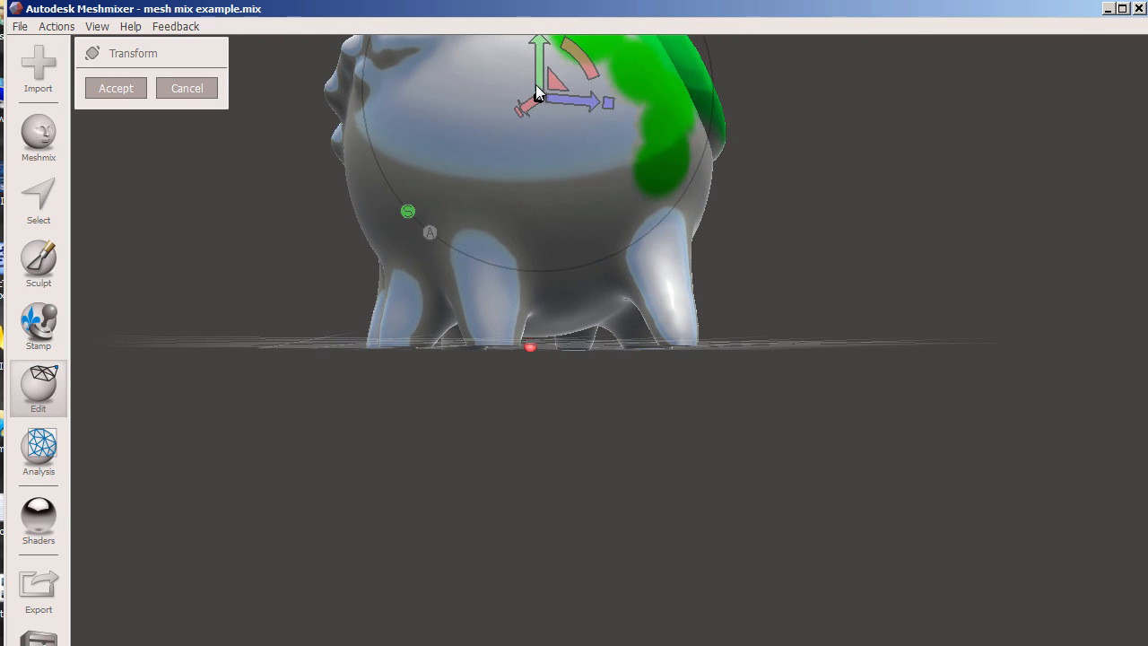
drag(539, 75, 541, 82)
right_drag(618, 220, 707, 281)
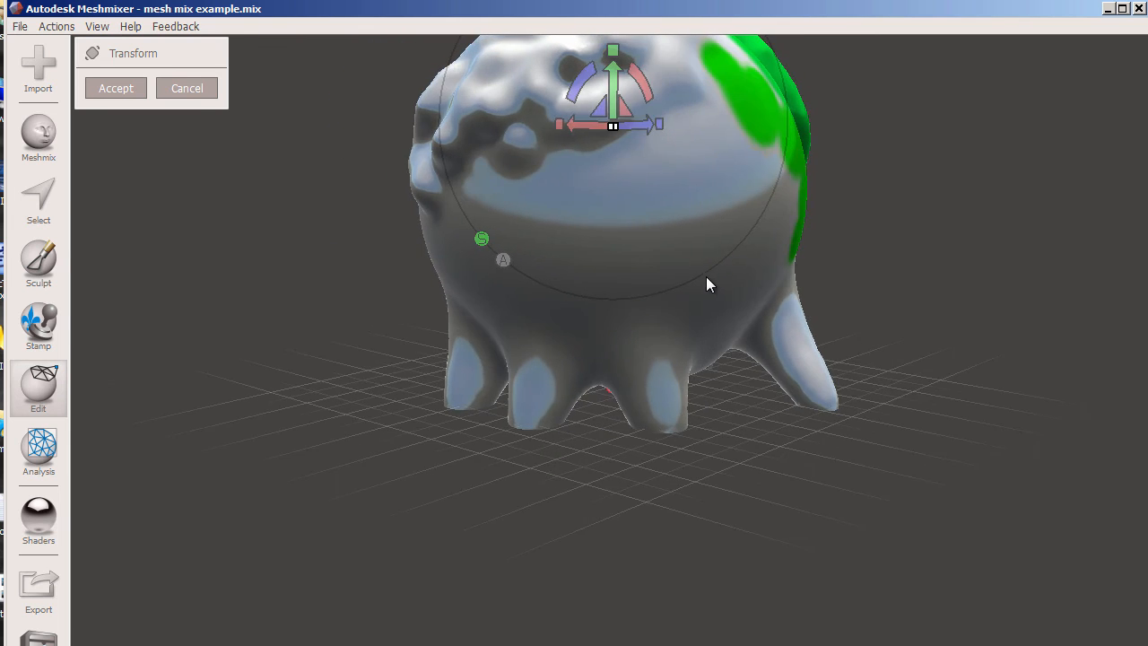
right_drag(541, 458, 626, 451)
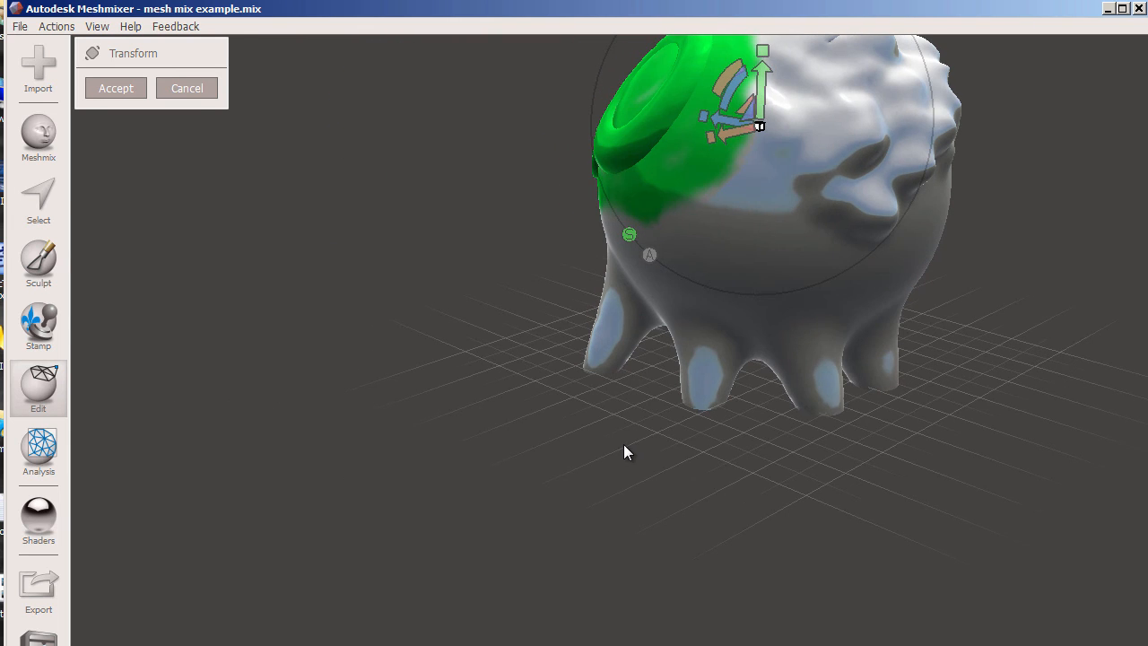
right_drag(607, 386, 720, 412)
click(116, 88)
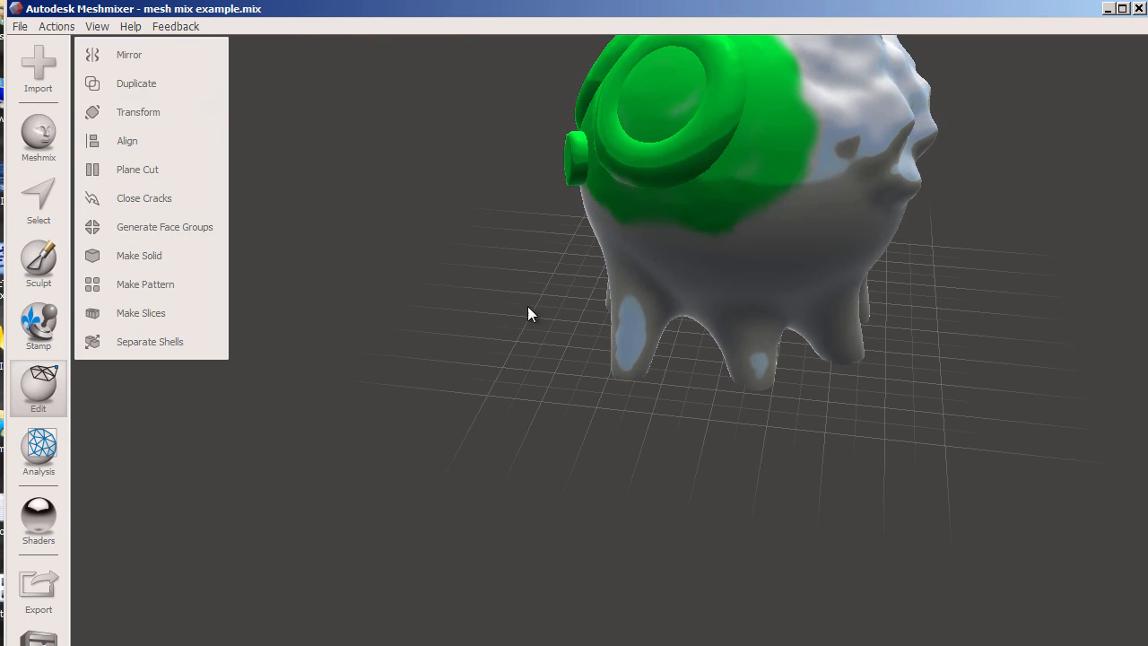
right_drag(528, 313, 528, 347)
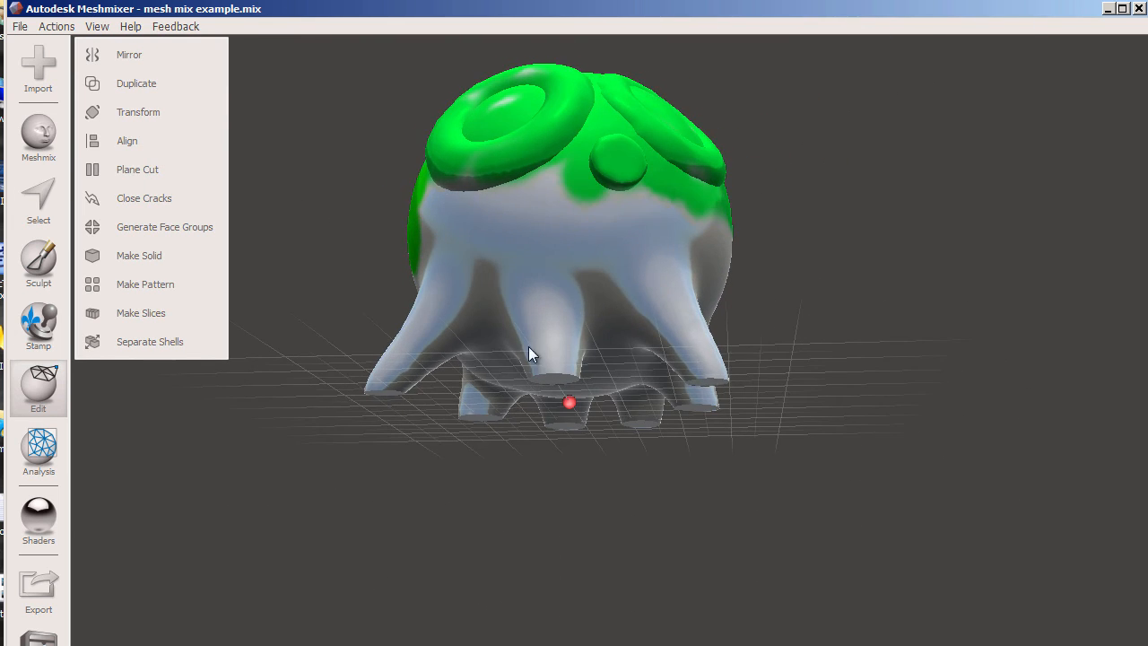
right_drag(779, 404, 695, 461)
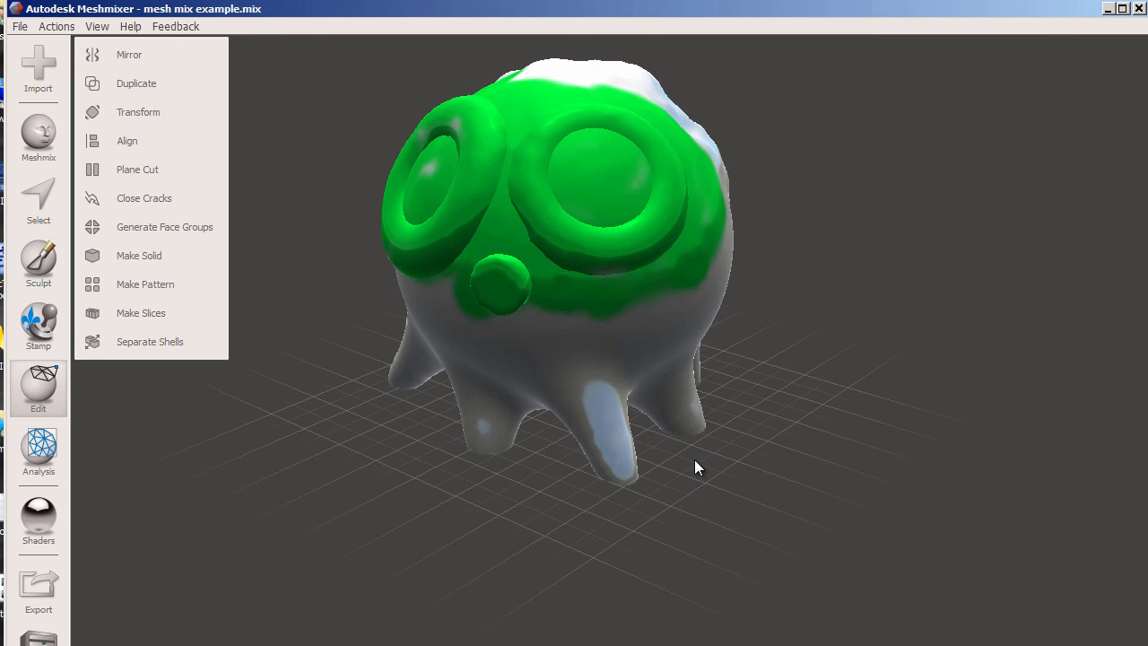